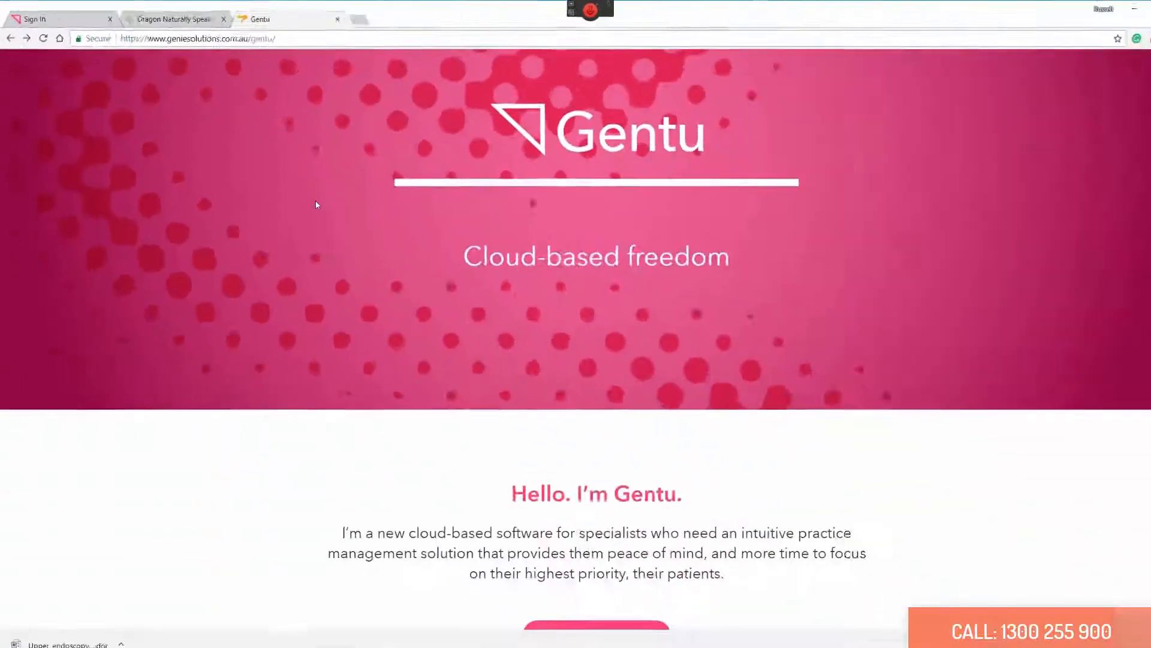
# - Switch to the Gentu demo sign-in page and log in with the prefilled credentials
pyautogui.scroll(2, 301, 192)
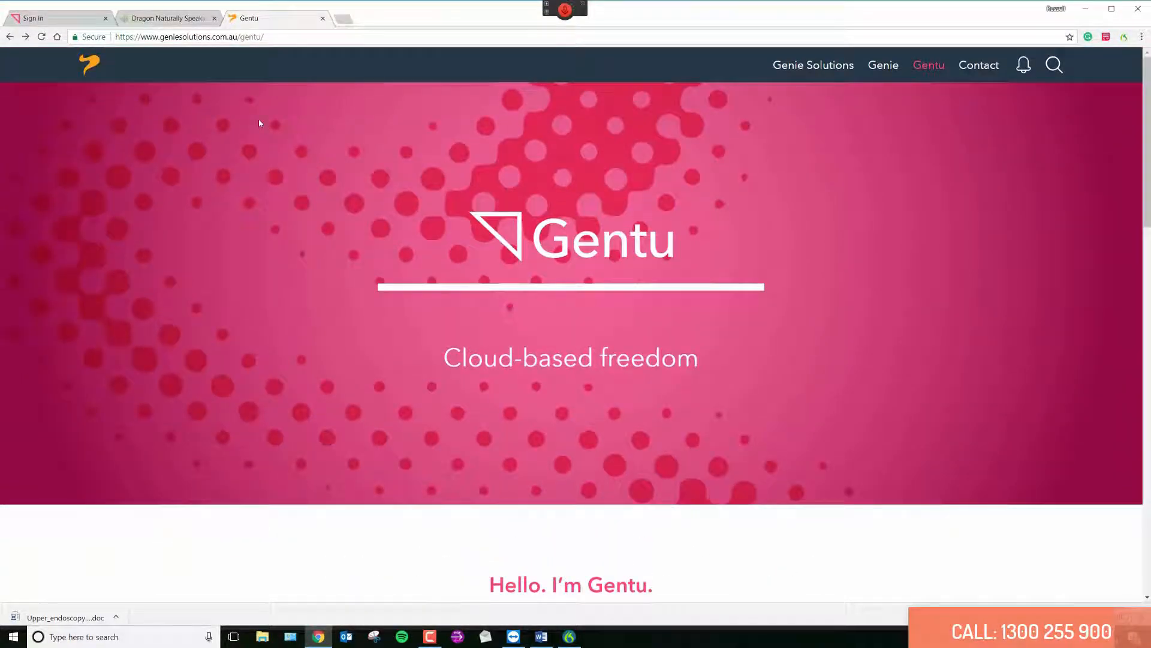
pyautogui.click(144, 19)
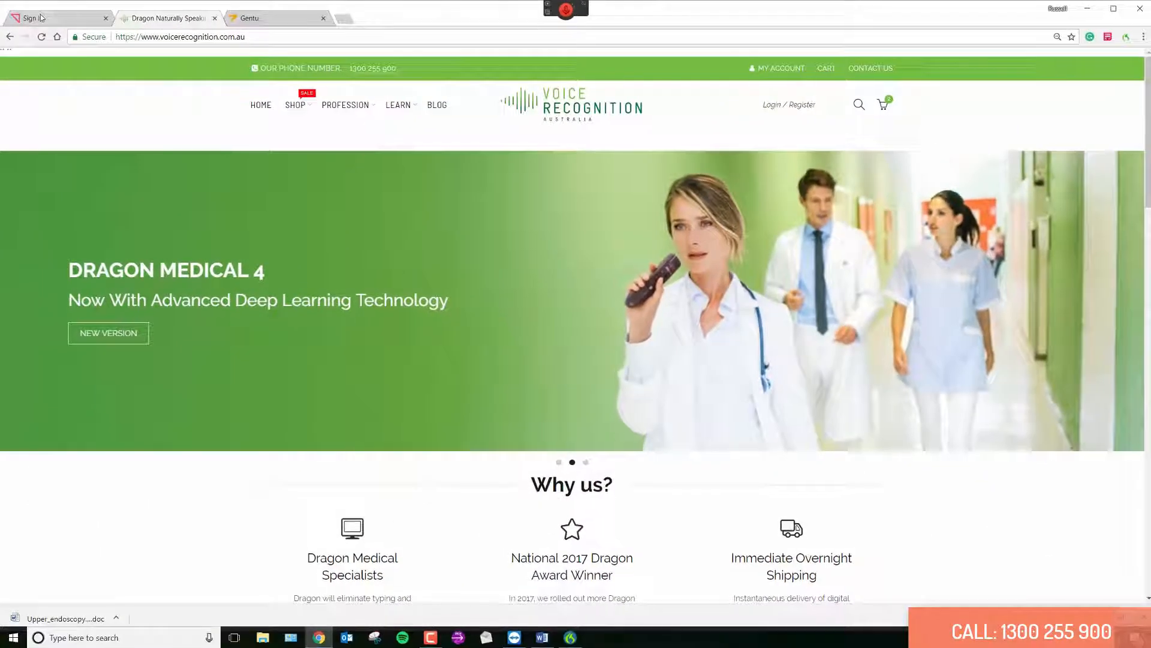
pyautogui.click(40, 18)
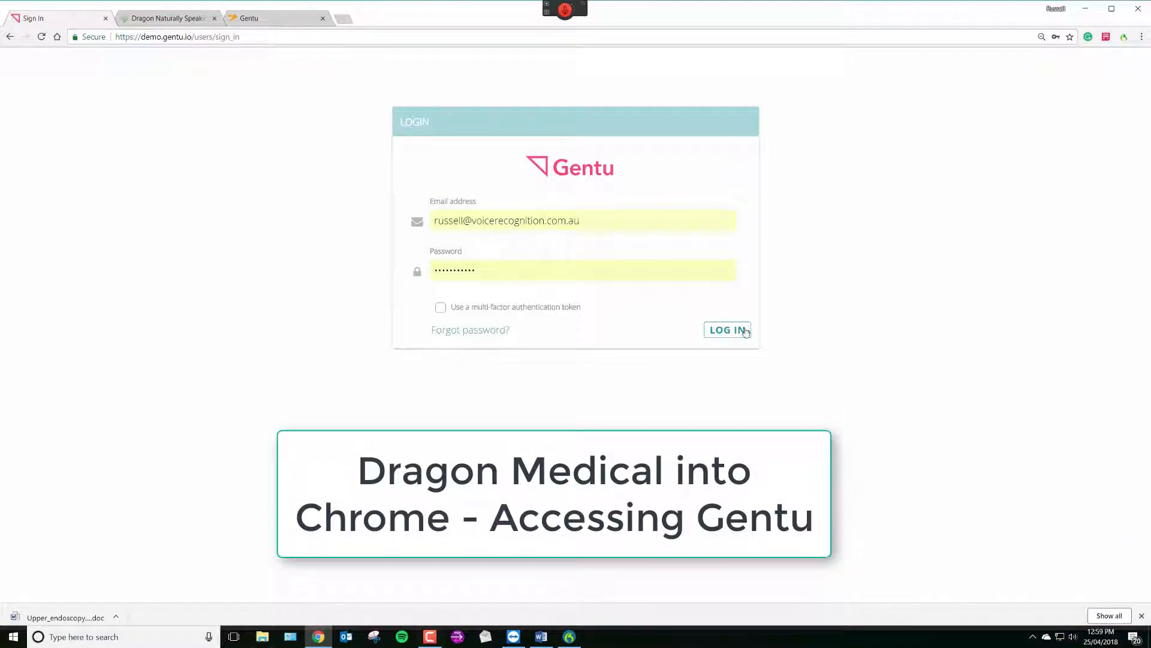
pyautogui.click(730, 329)
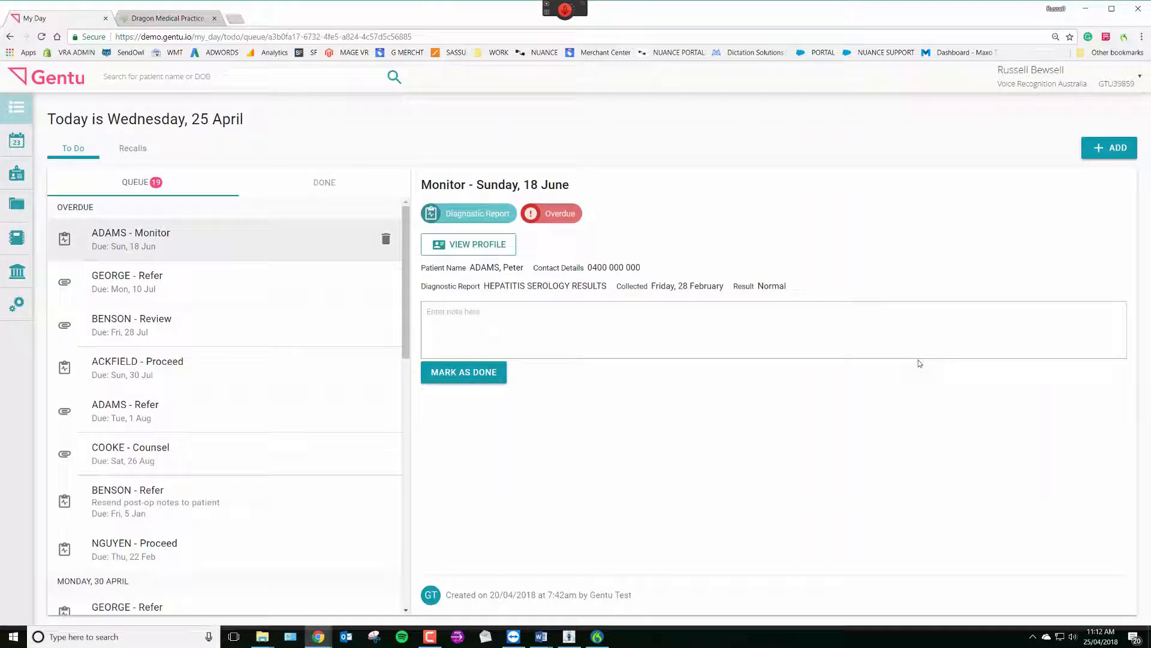
# - Add the note "Decreased ability to perform daily living activity secondary to recent right hip surgery." to the overdue Monitor task and mark it as done
pyautogui.click(627, 319)
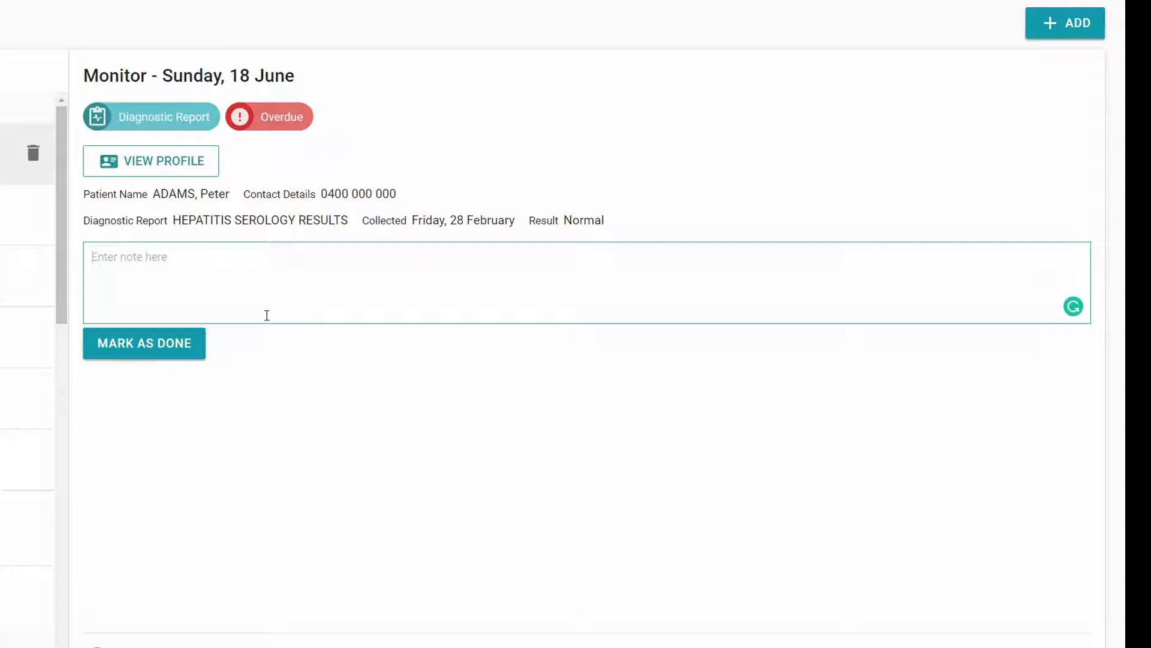
pyautogui.write('Decreased ability to perform daily living activity secondary to recent right hip surgery.')
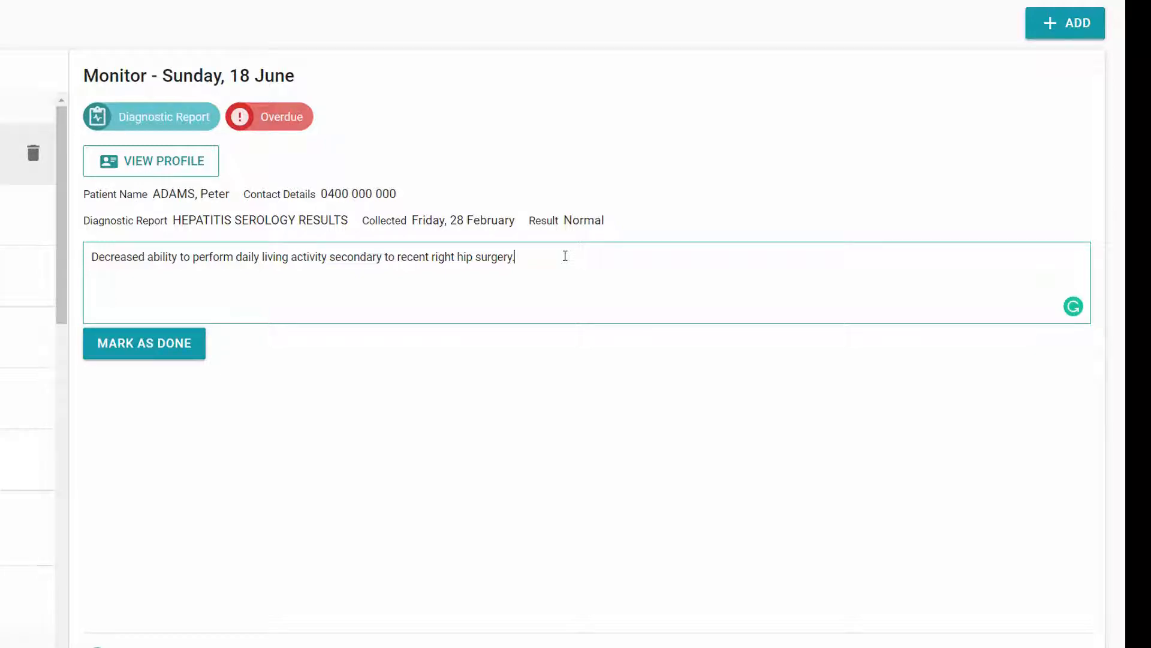
pyautogui.press('Tab')
pyautogui.press('Return')
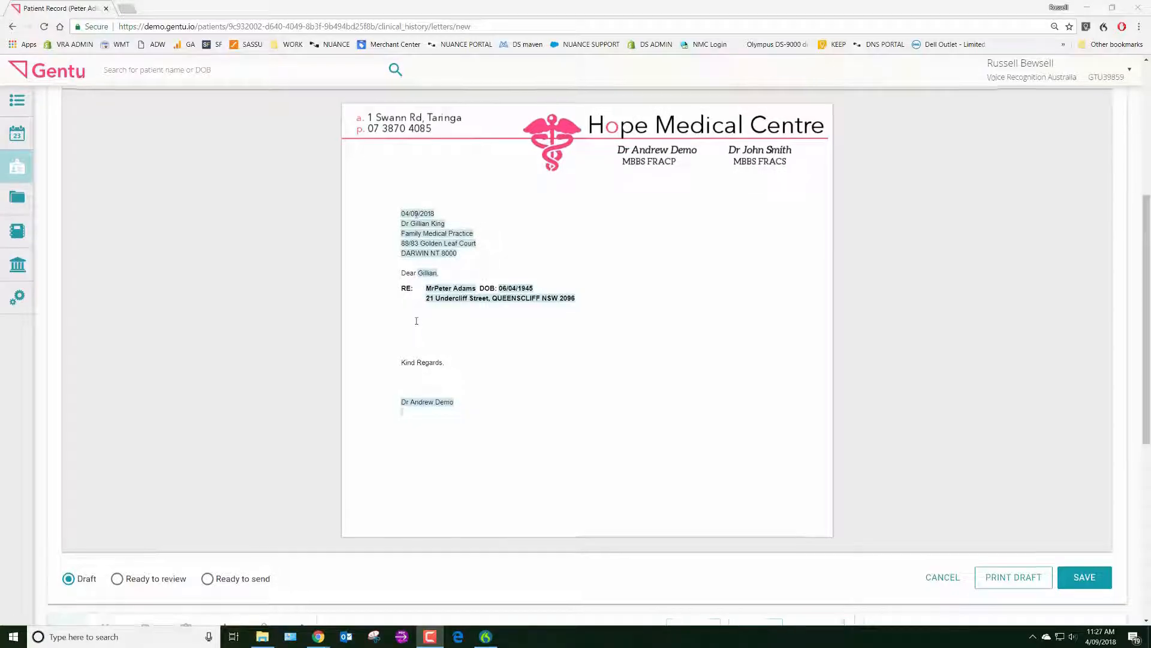
# - Begin the letter body below the patient's RE details with a "Dear Dr" salutation using the addressee's surname, followed by a blank line
pyautogui.scroll(4, 416, 320)
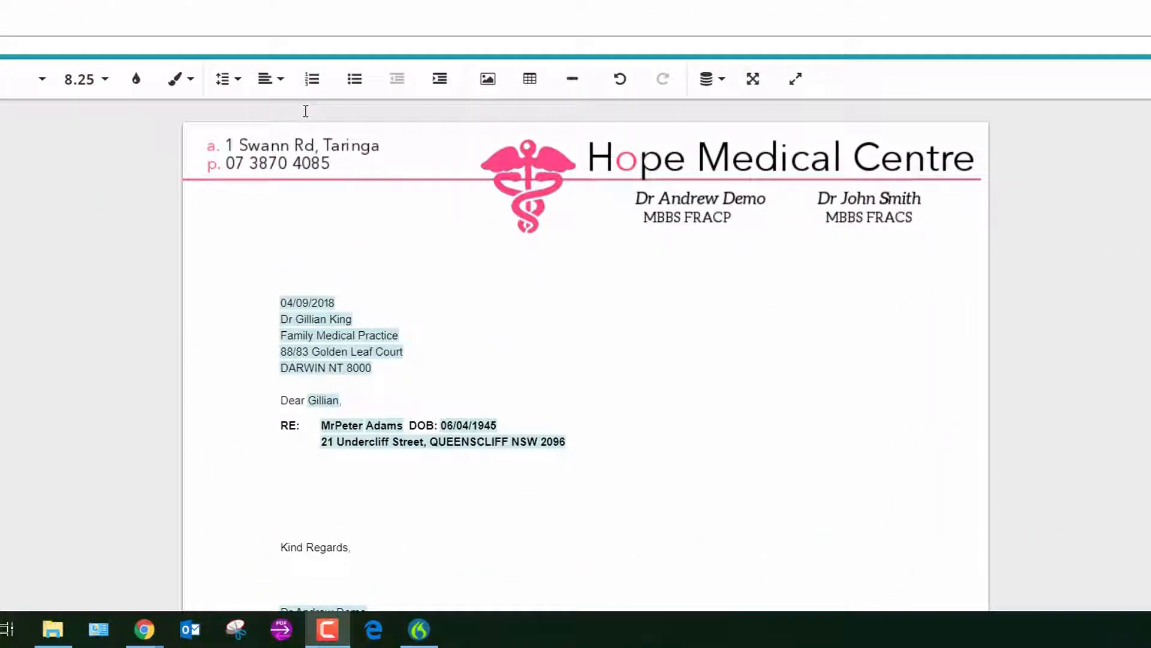
pyautogui.scroll(-5, 304, 111)
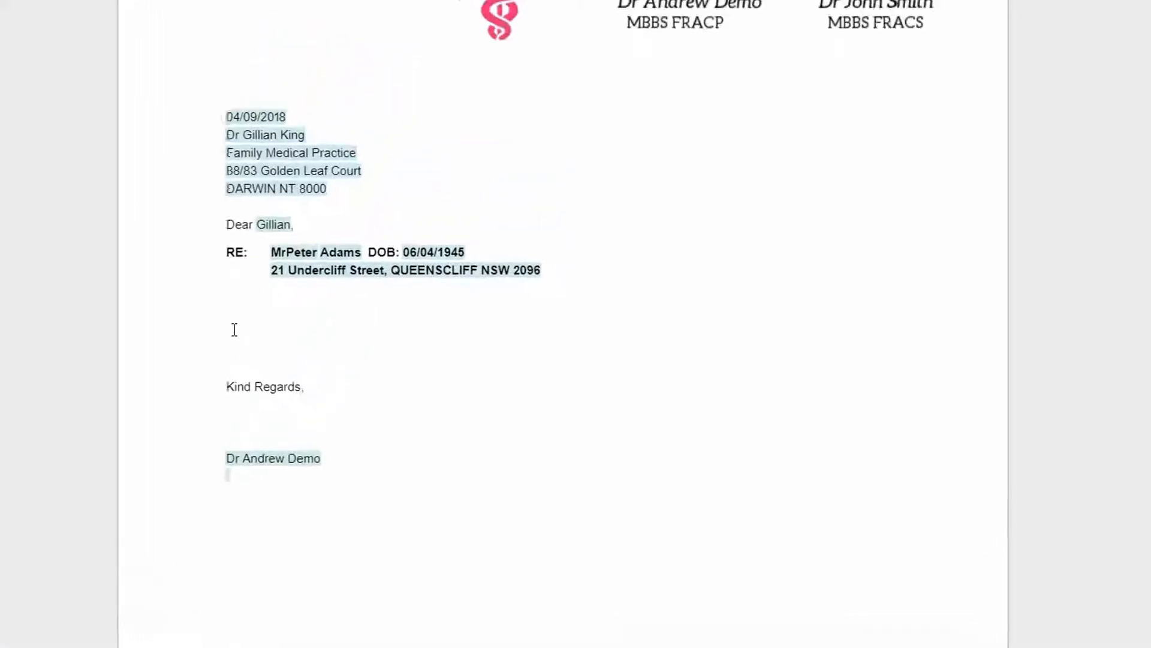
pyautogui.click(289, 218)
pyautogui.click(299, 202)
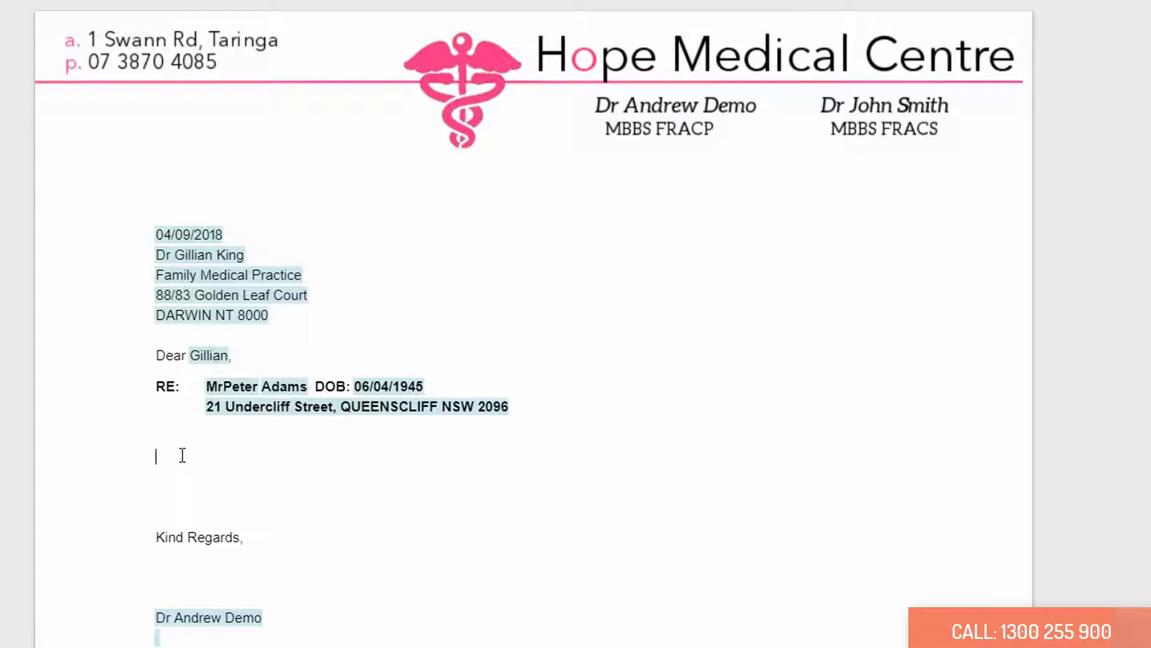
pyautogui.write('Dear Dr King,')
pyautogui.press('Return')
pyautogui.press('Return')
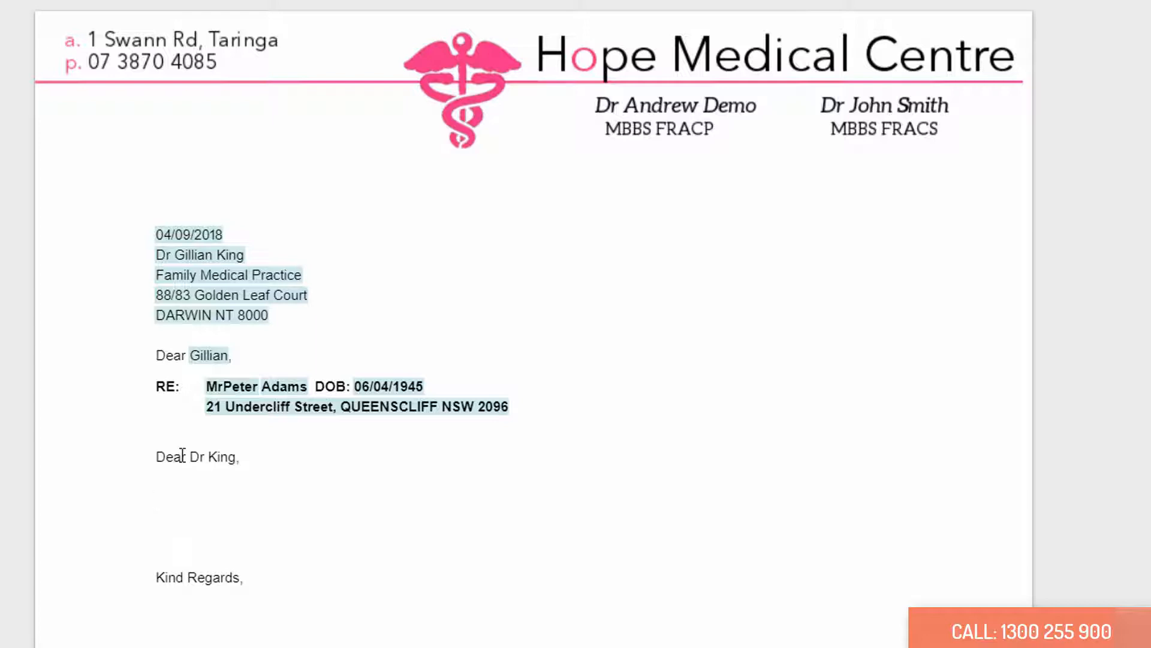
# - Write the opening paragraph thanking the doctor for seeing the patient, a 73 year old, regarding severe ongoing osteoarthritic knee pain possibly requiring knee replacement
pyautogui.write('Thank you for seeing Mr Adams')
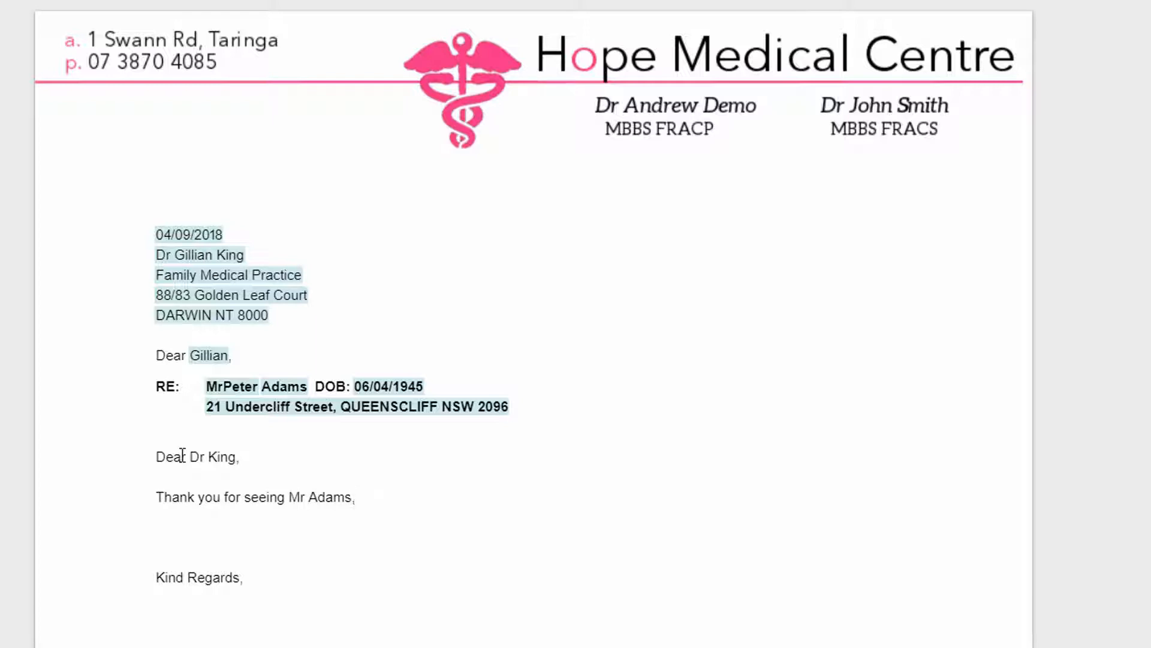
pyautogui.write(', a 73 year old, regarding severe ongoing osteoarthritic pain of the knee possibly requiring knee replacement.')
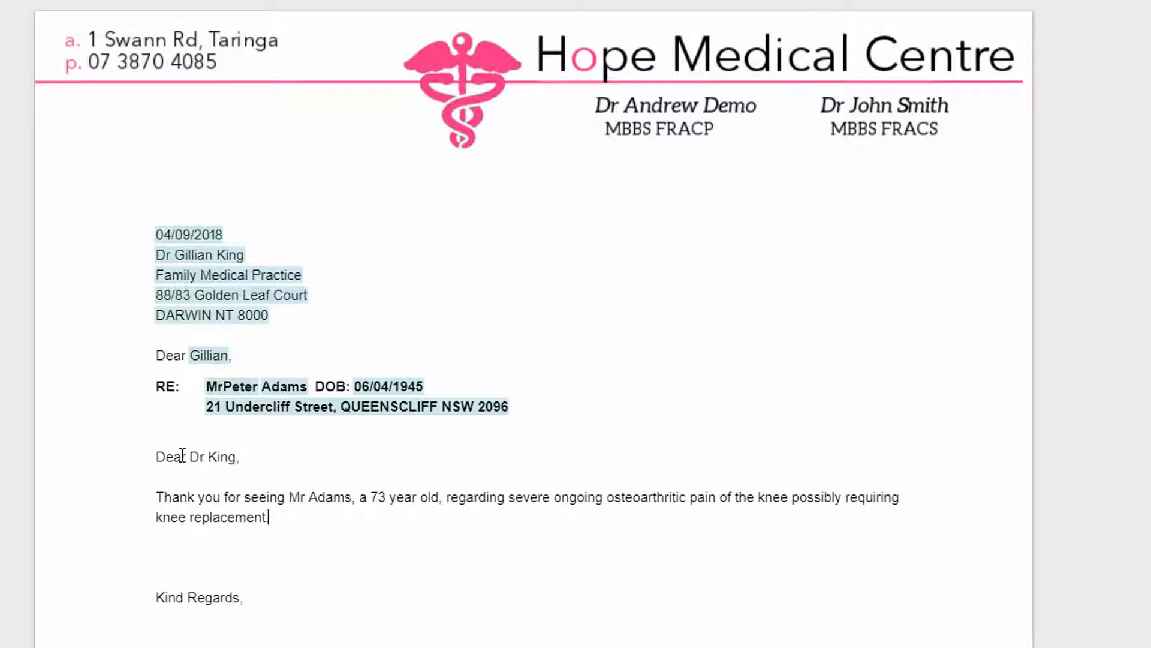
pyautogui.press('Return')
pyautogui.press('Return')
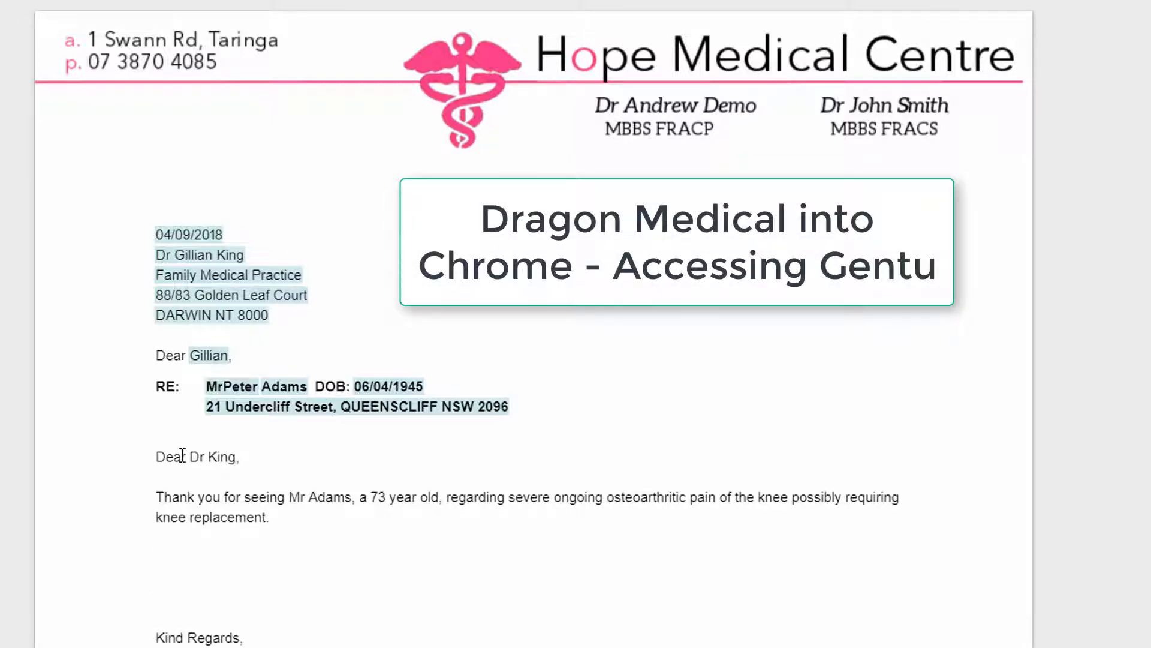
# - Add a "Current medicines:" section to the letter listing "Paracetamol 4 g daily" and "Naproxen 500 mg twice a day"
pyautogui.write('Current medicines:')
pyautogui.press('Return')
pyautogui.press('Return')
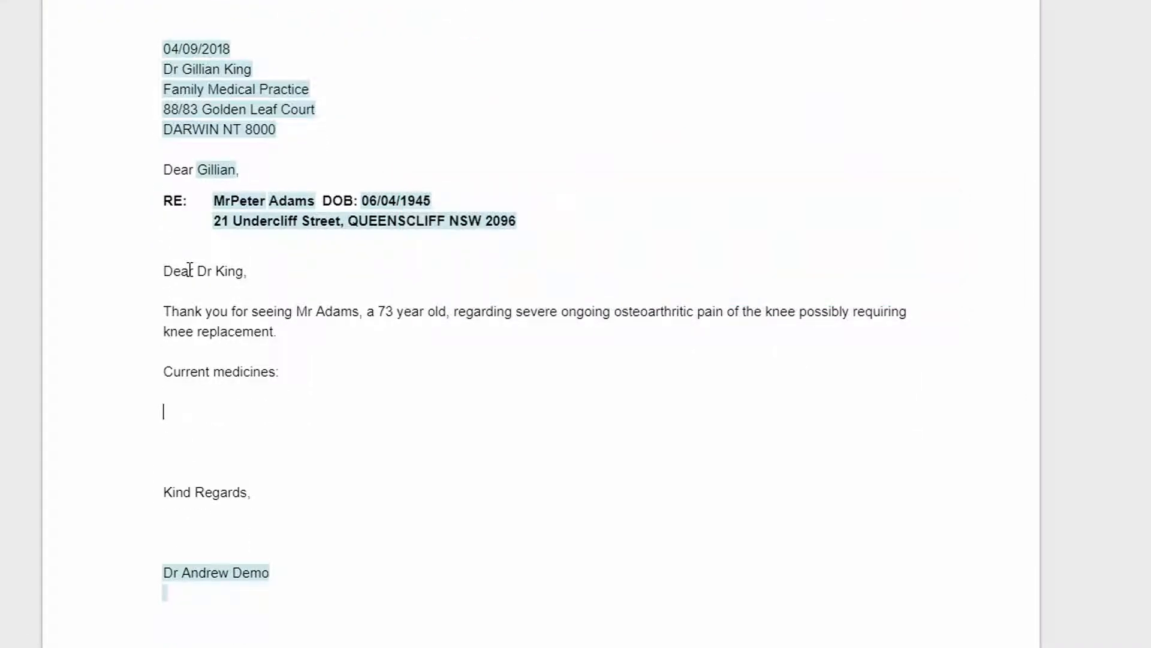
pyautogui.write('Paracetamol 4 g daily')
pyautogui.press('Return')
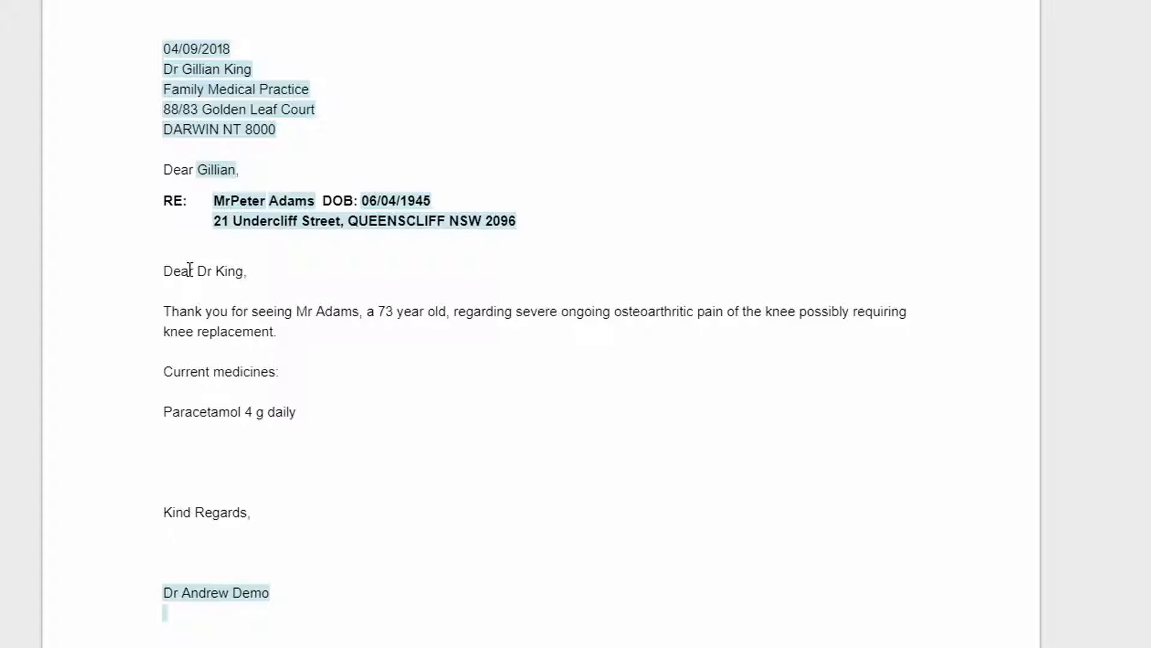
pyautogui.write('Naproxen 500 mg twice a day')
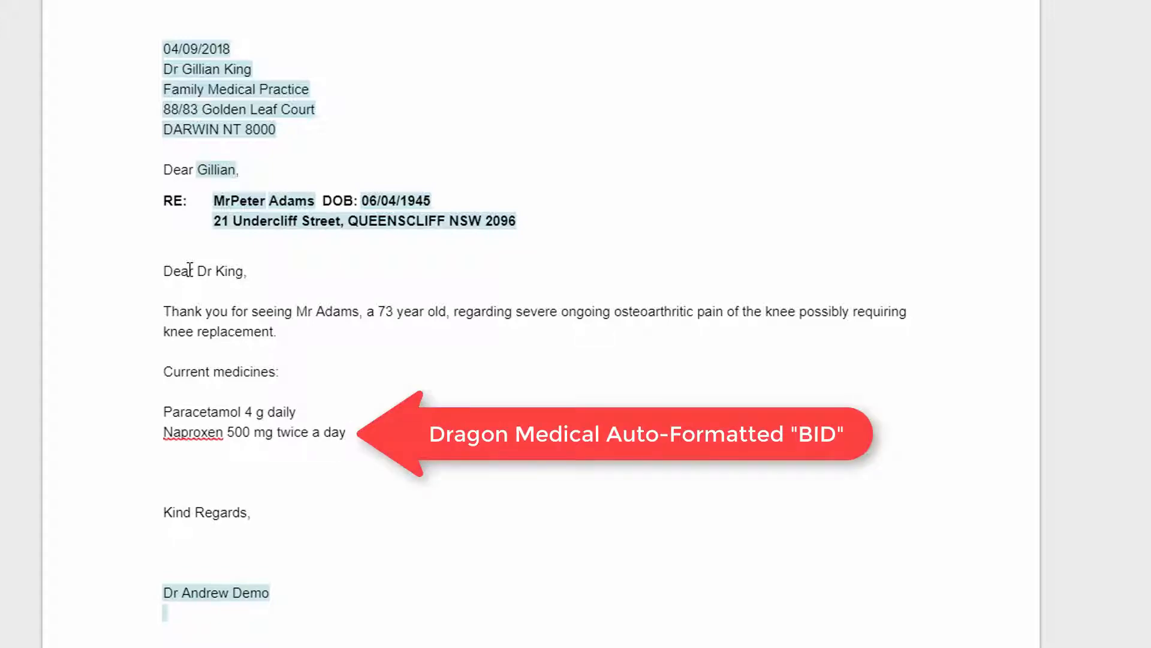
pyautogui.press('Return')
pyautogui.press('Return')
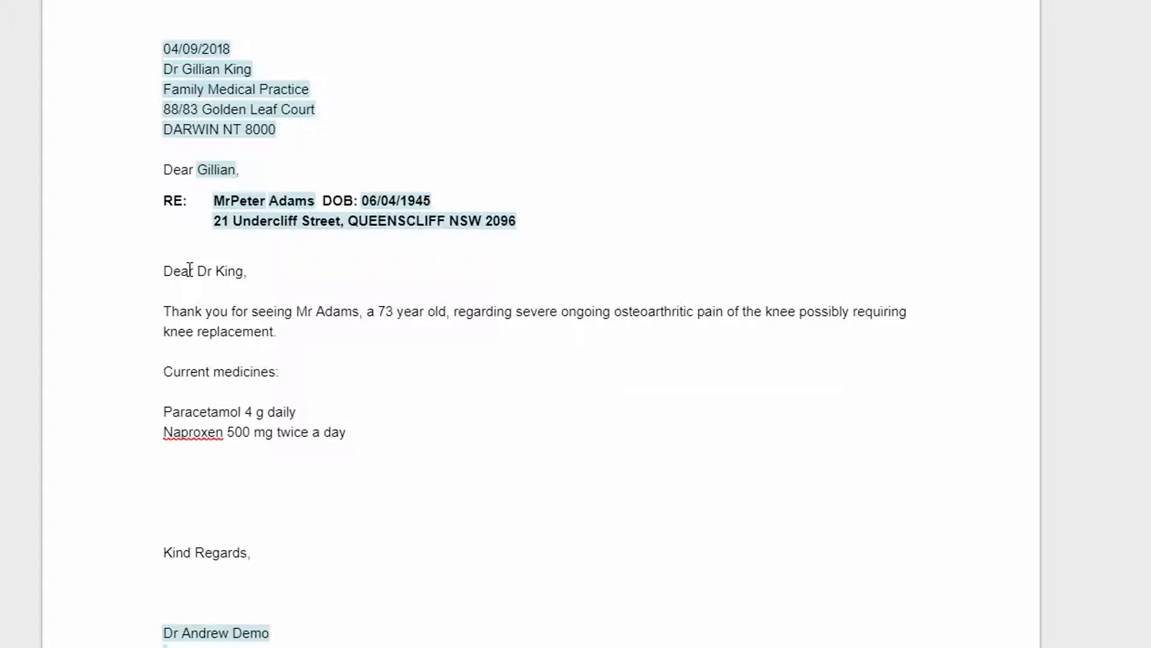
# - Add a paragraph that the patient was advised to cease naproxen prior to scheduled surgery, and replace the age with "74-year-old"
pyautogui.write("I have given Mr Adam's advice regarding")
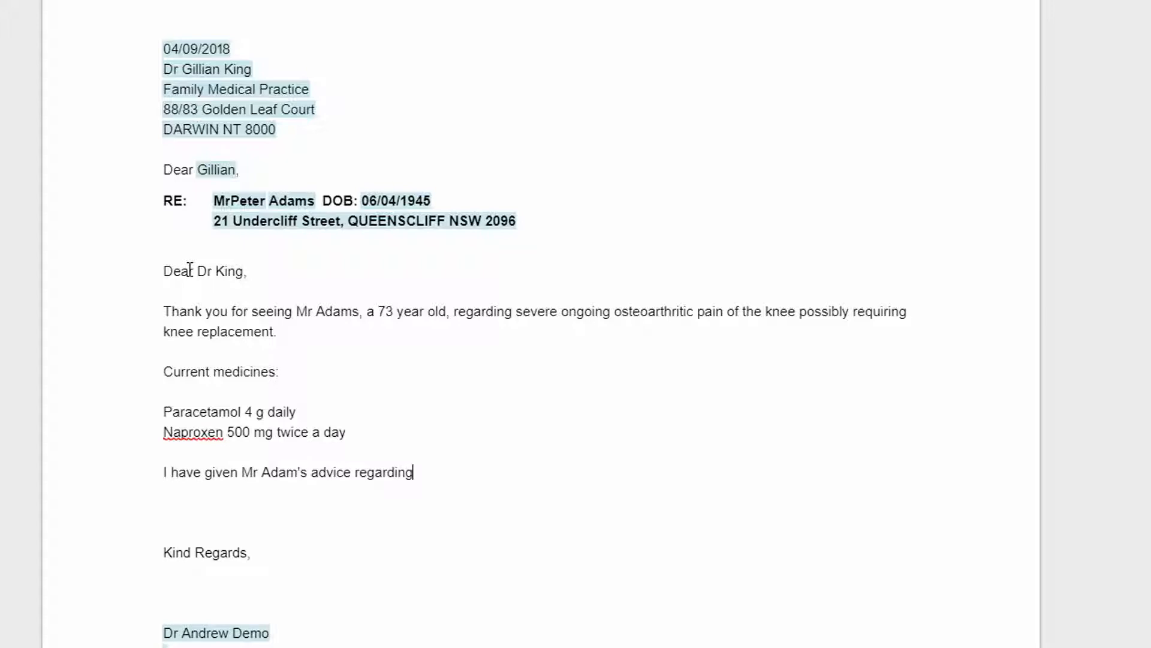
pyautogui.write(' naproxen')
pyautogui.write('and advised that this should be ceased prior to scheduled surgery.')
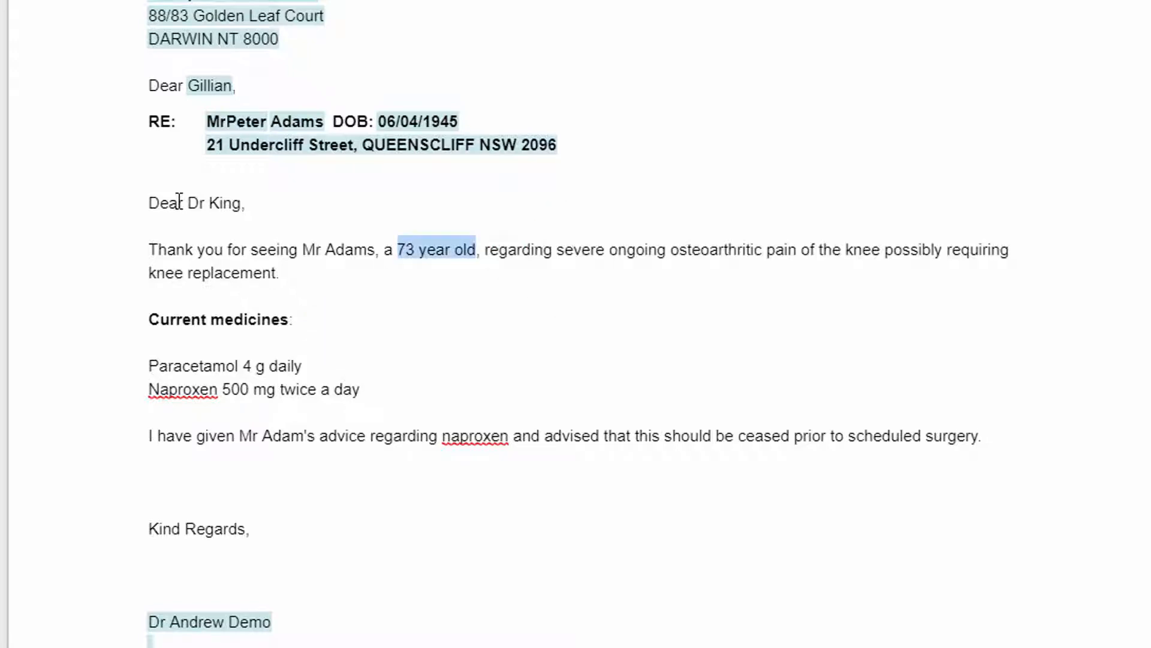
pyautogui.write('74-year-old')
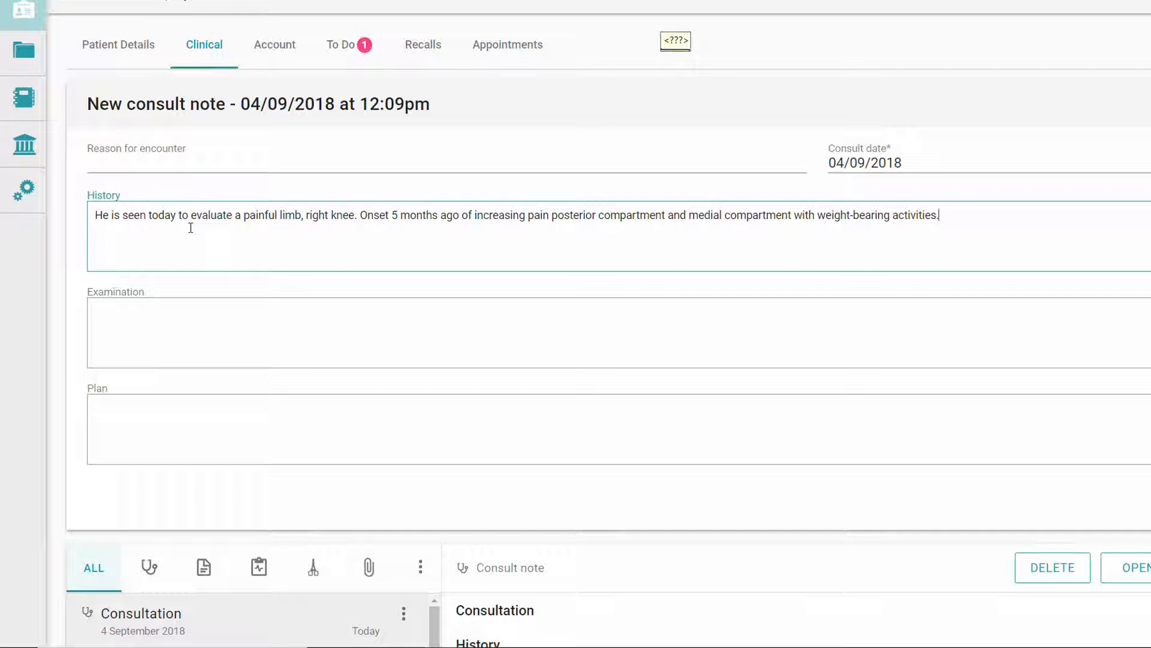
# - Complete the consult note's examination and a plan of anti-inflammatories, continued physical therapeutic measures and structured aquatics therapy, and save it
pyautogui.press('Return')
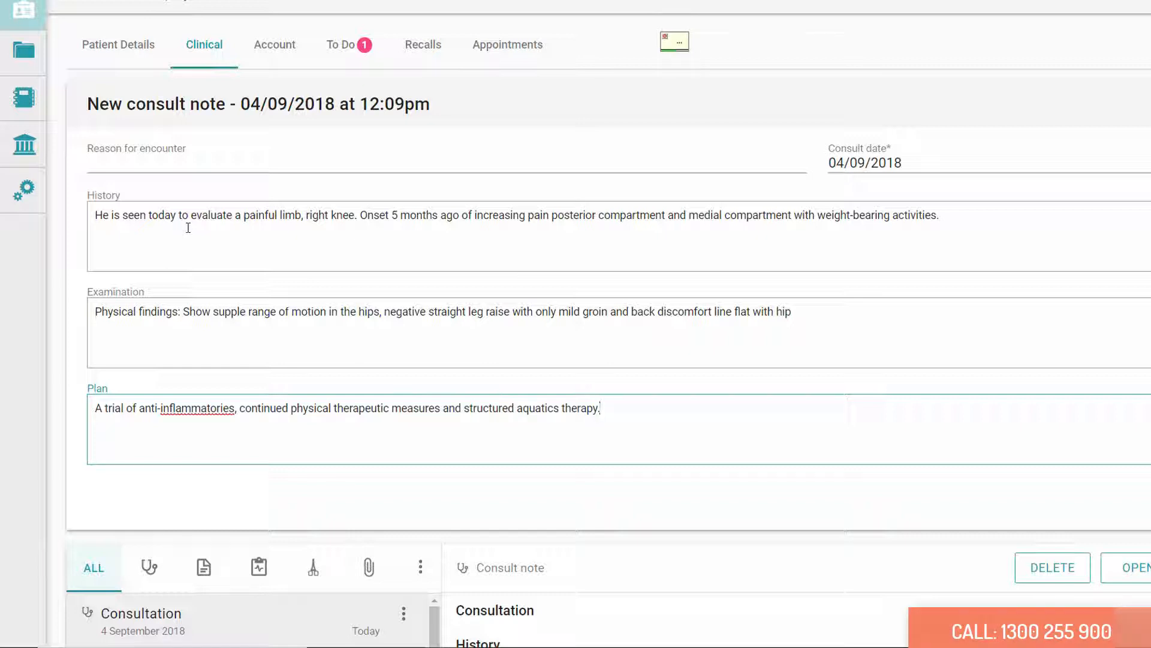
pyautogui.press('Return')
pyautogui.hotkey('ctrl', 's')
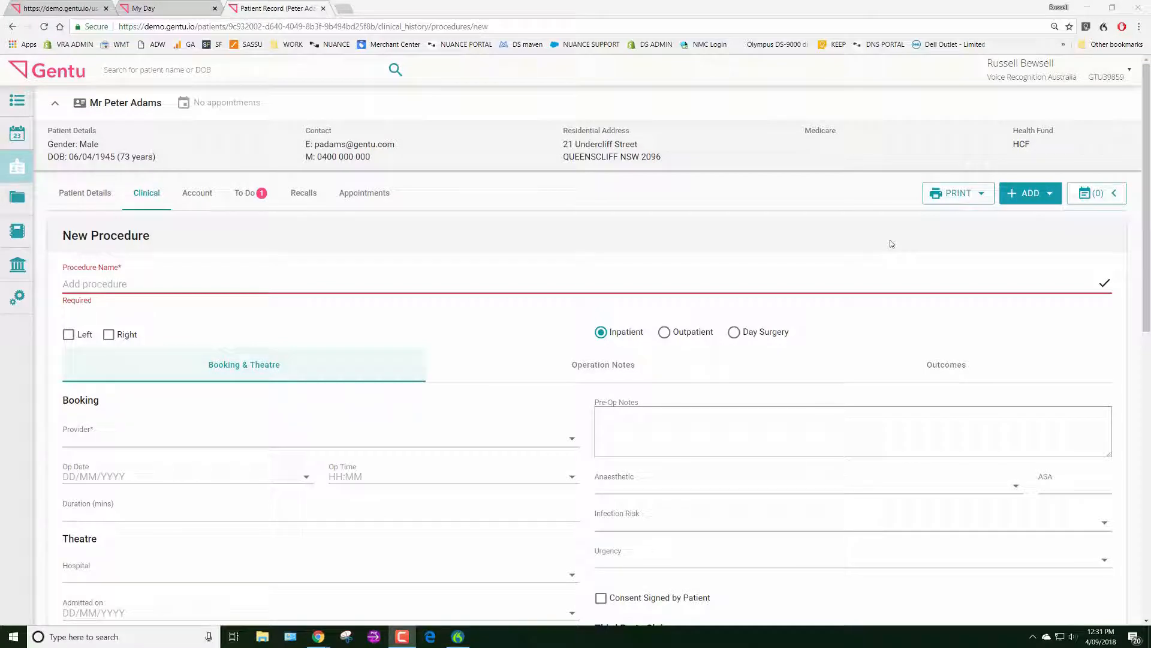
# - Set the new procedure's name to "Centralisation of carpus for correction of congenital deformity of forearm"
pyautogui.click(117, 284)
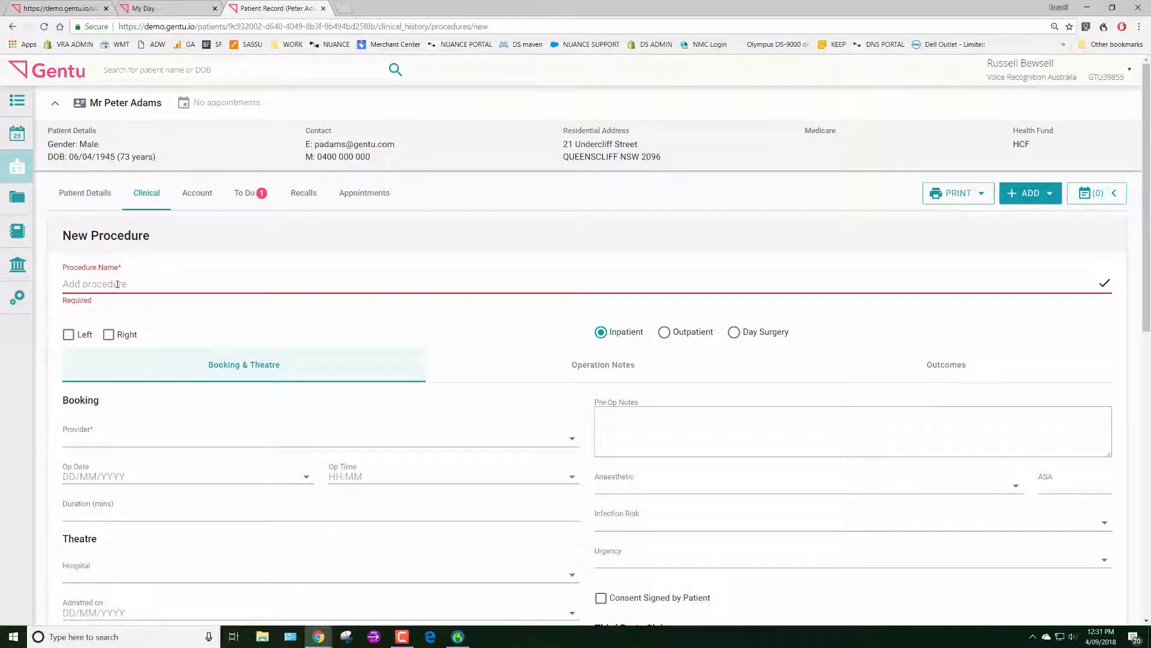
pyautogui.write('c')
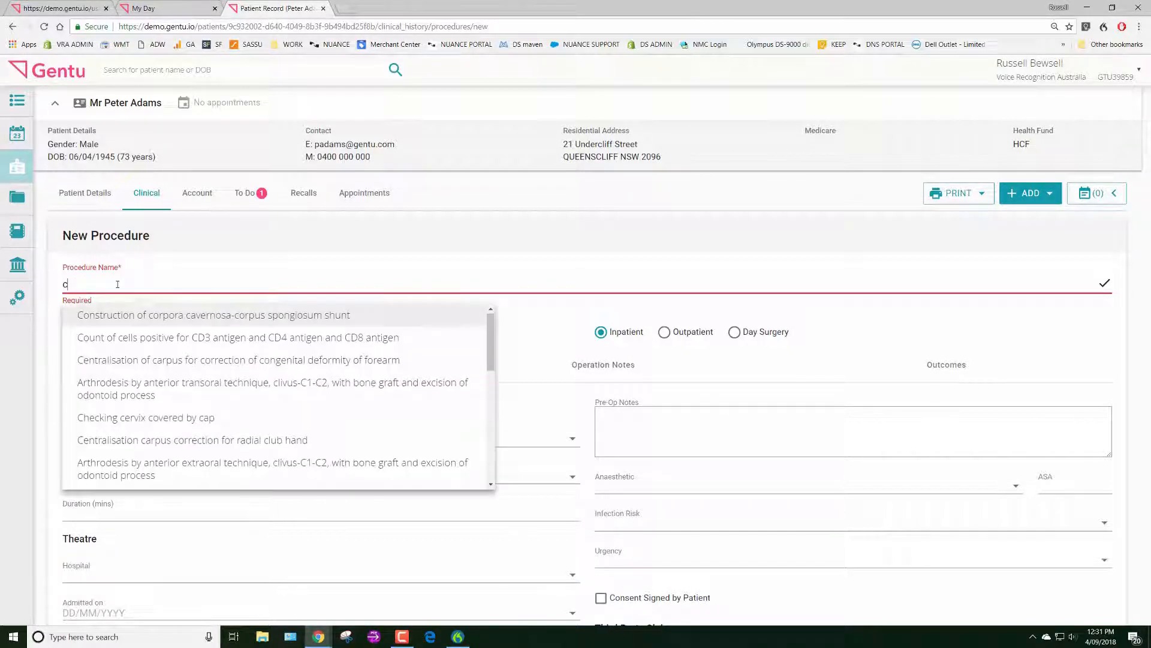
pyautogui.click(176, 365)
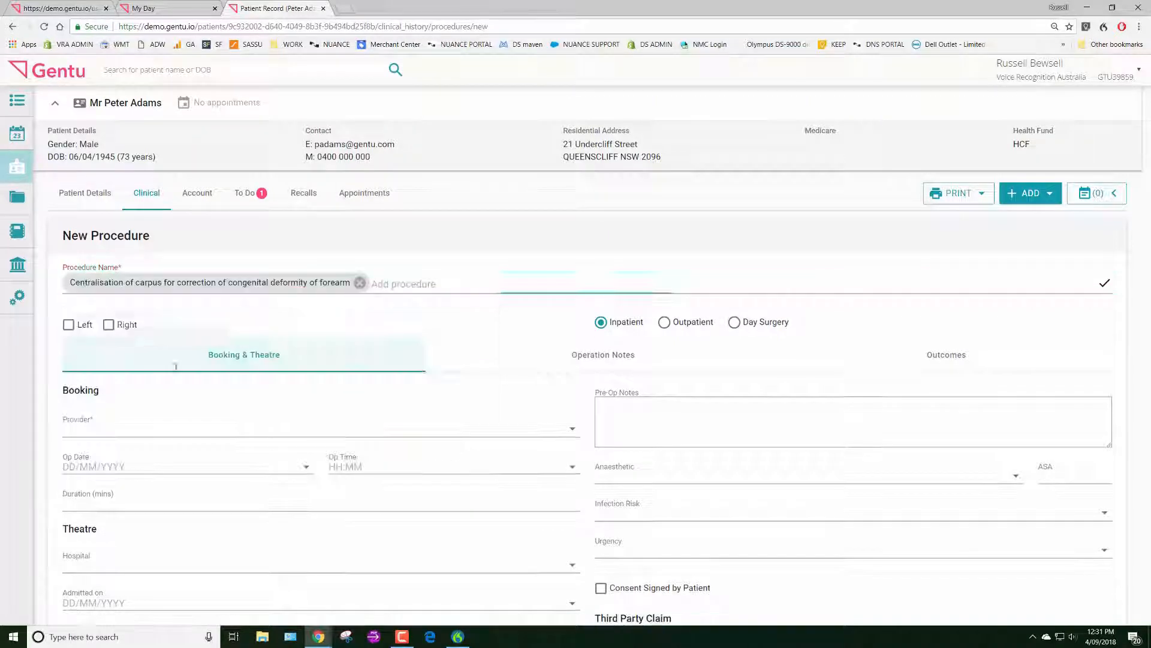
# - Enter "Repeat cesarean section and bilateral tubal ligation." as the procedure's pre-op notes
pyautogui.scroll(-1, 691, 358)
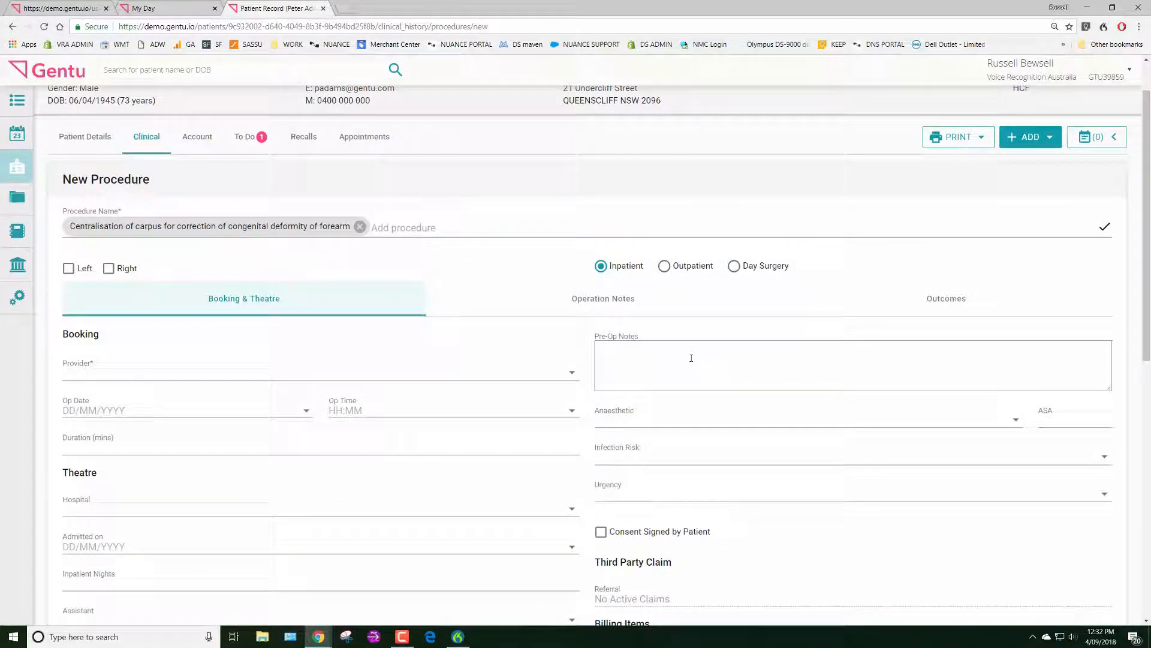
pyautogui.click(691, 358)
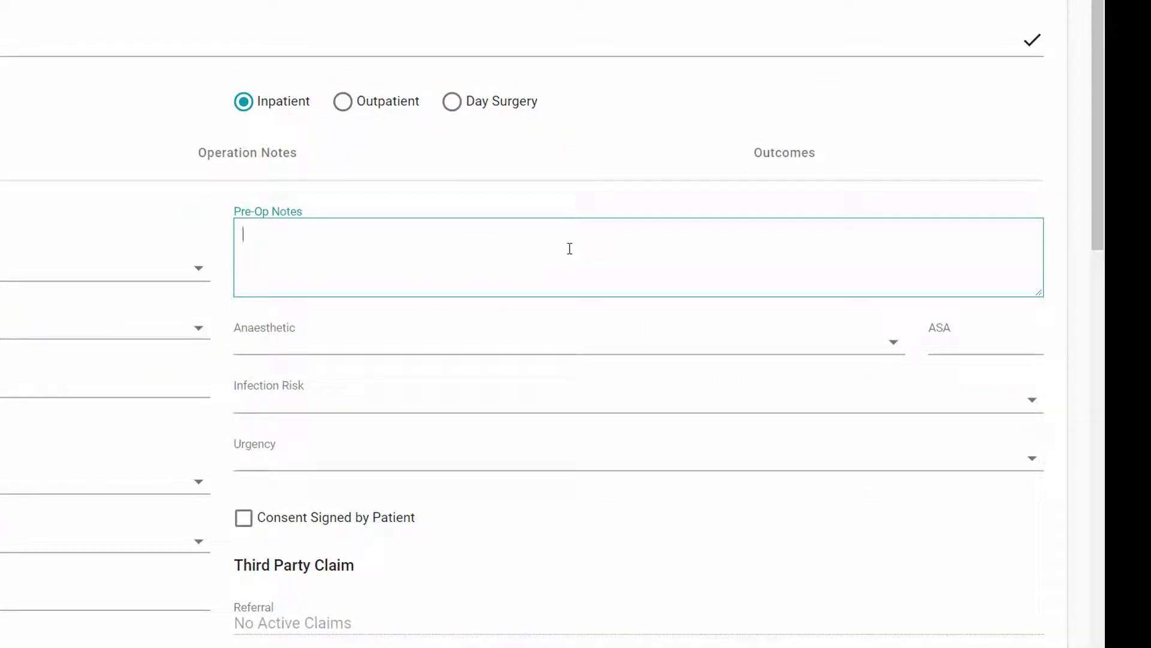
pyautogui.write('Repeat cesarean section and bilateral tubal ligation.')
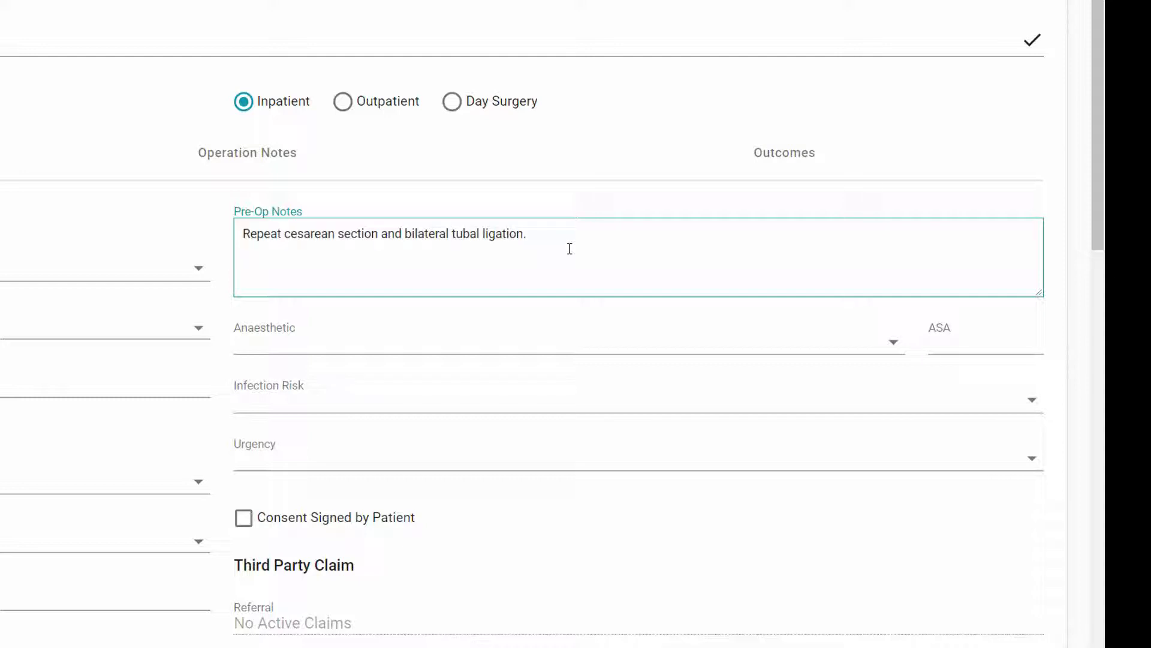
pyautogui.scroll(-2, 570, 248)
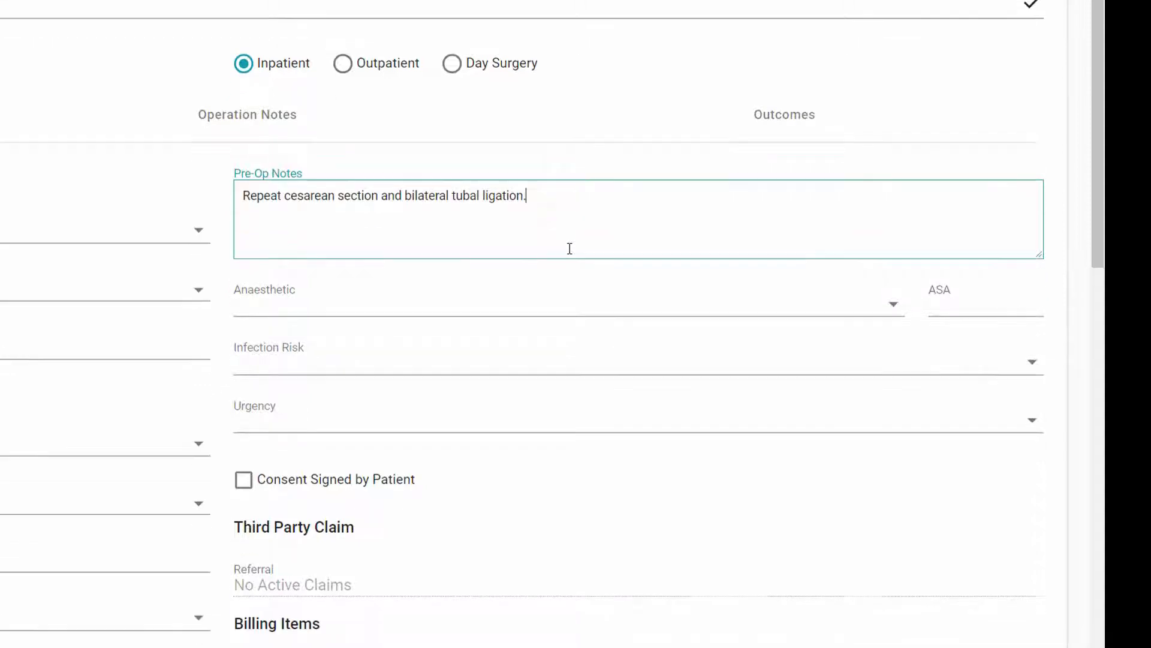
pyautogui.scroll(3, 492, 219)
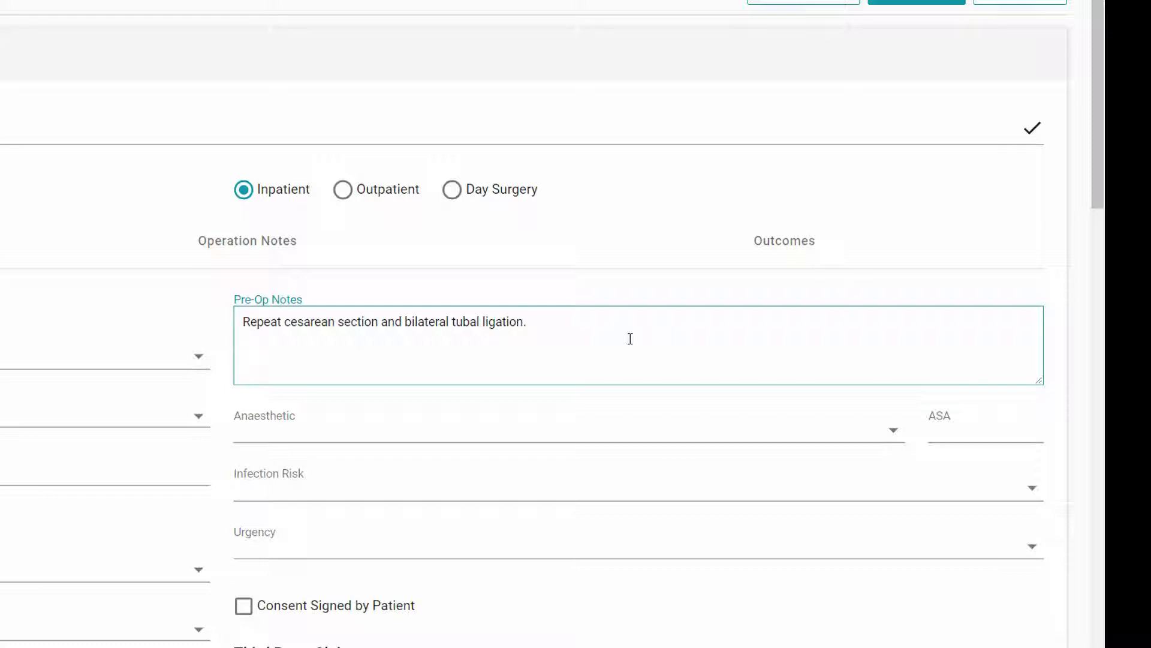
# - Record the operation findings as "Male infant. Normal uterus, tubes and ovaries were noted"
pyautogui.click(228, 246)
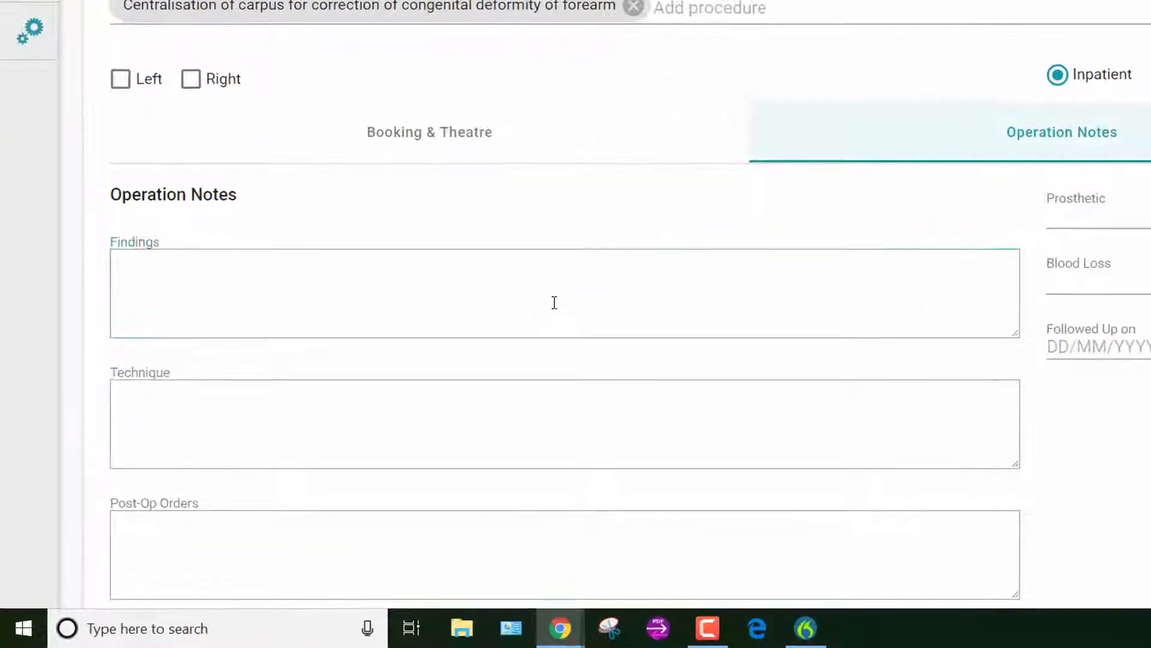
pyautogui.click(159, 438)
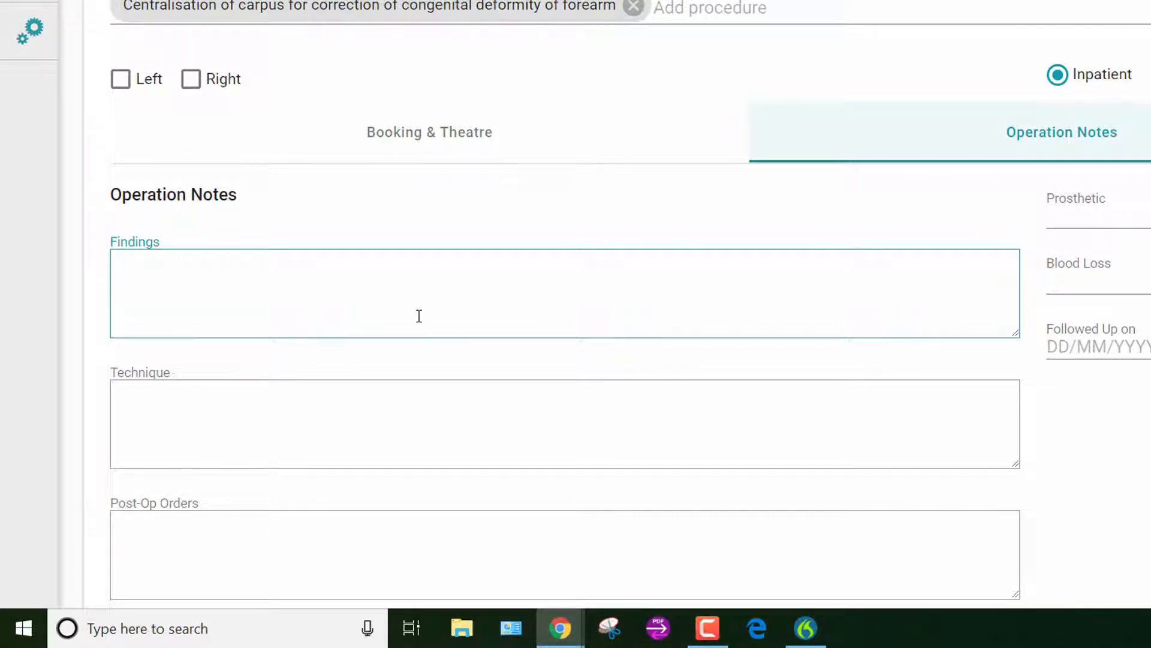
pyautogui.write('Male infant')
pyautogui.write('. Normal uterus, tubes and ovaries were noted')
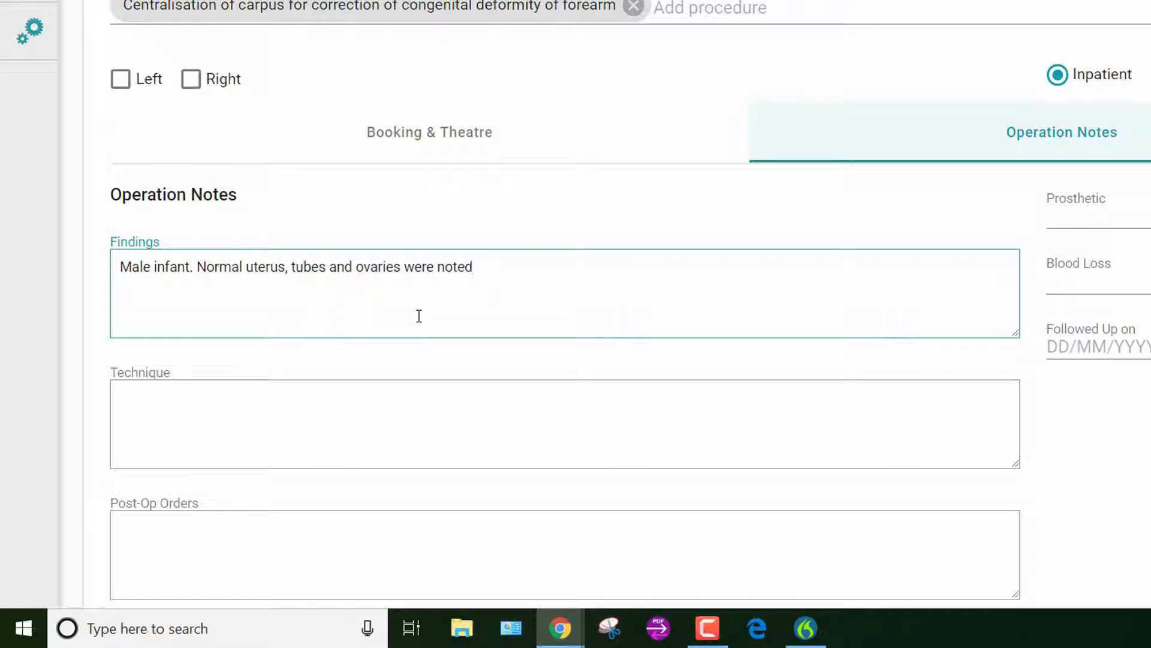
# - Describe the operation technique: spinal anaesthesia administered without difficulty in the operating room, patient prepped and draped in the usual sterile fashion
pyautogui.click(285, 421)
pyautogui.scroll(-3, 284, 223)
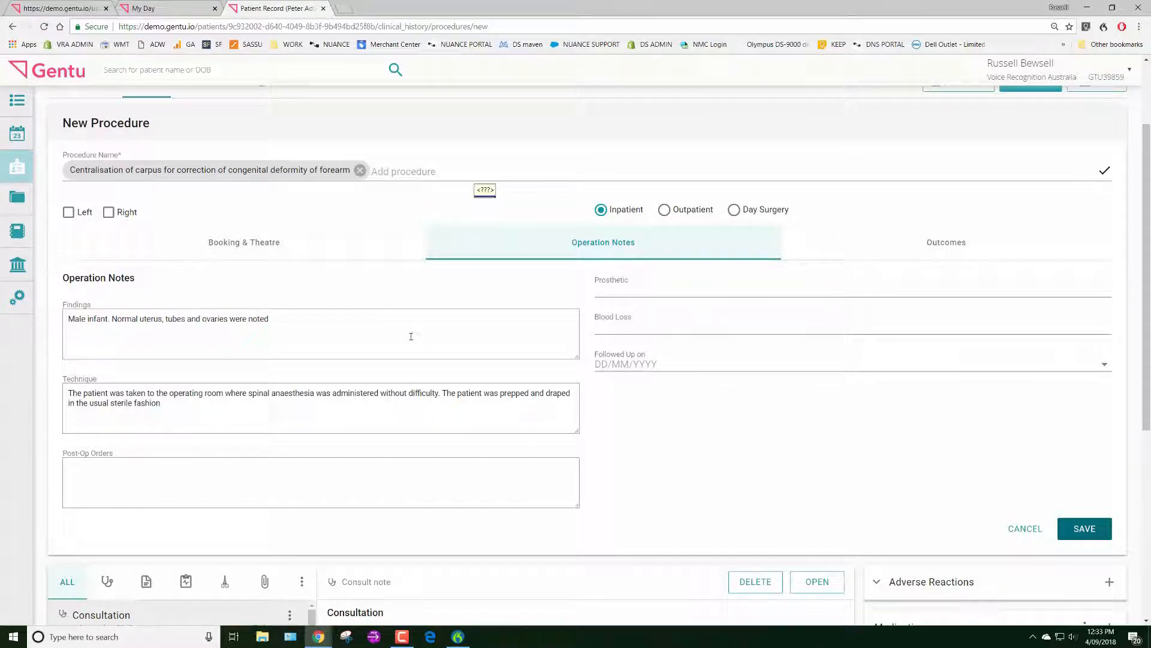
# - Open the Suppurative tonsillitis diagnosis and enter the note "The patient has symptoms consistent with the above."
pyautogui.scroll(1, 112, 493)
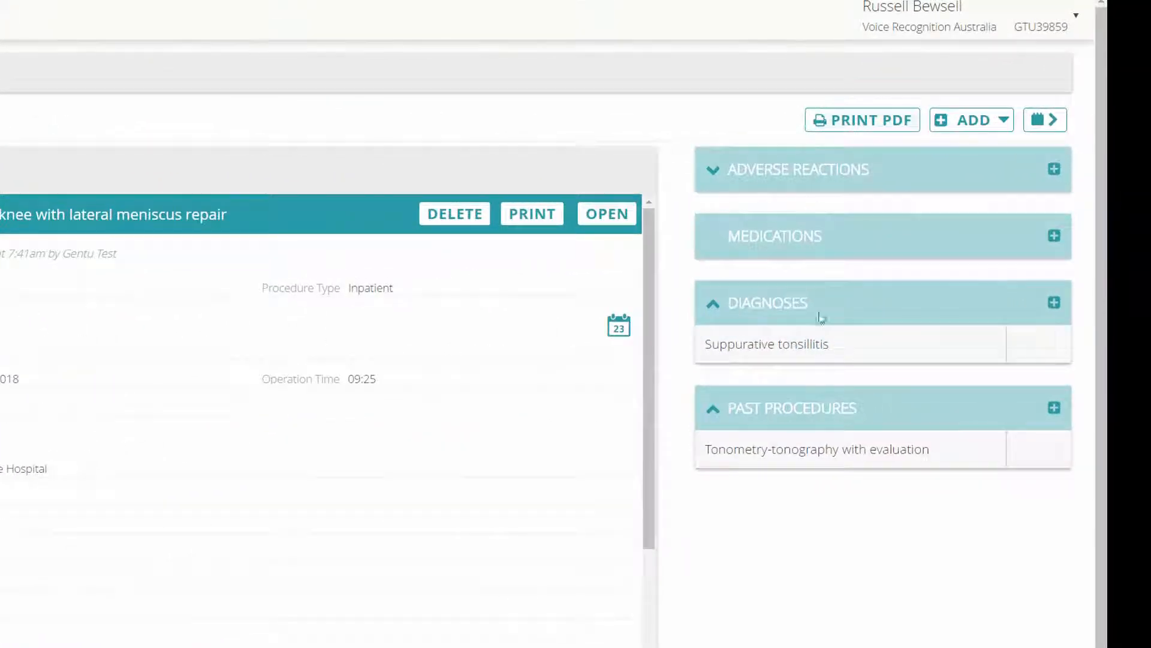
pyautogui.click(810, 353)
pyautogui.click(197, 355)
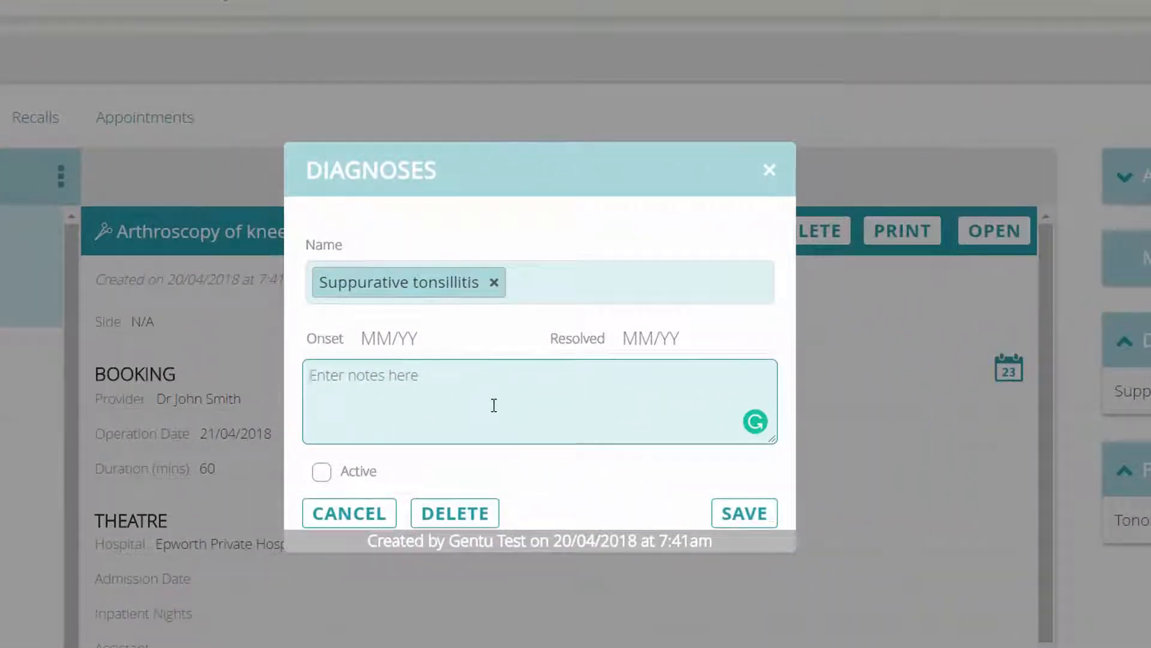
pyautogui.write('The patient has symptoms consistent with the above.')
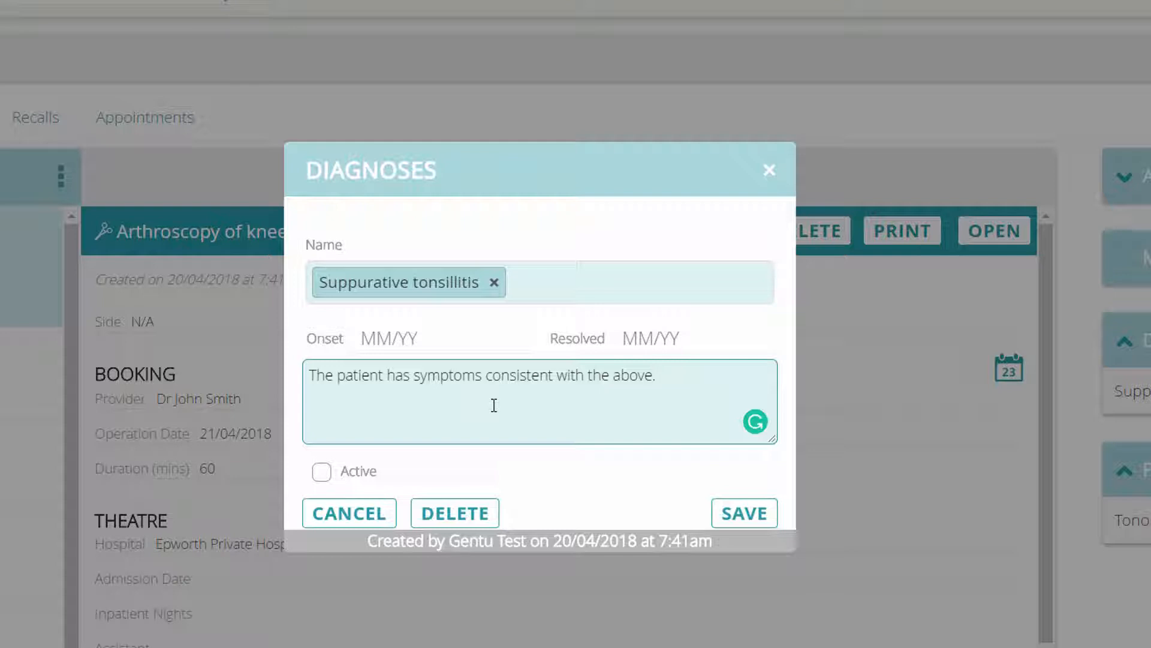
# - Delete the word "symptoms" from the note, dismiss the spelling suggestions for "patient" and close the diagnosis without saving
pyautogui.hotkey('ctrl', 'Left')
pyautogui.hotkey('ctrl', 'Left')
pyautogui.hotkey('ctrl', 'Left')
pyautogui.hotkey('ctrl', 'Left')
pyautogui.hotkey('ctrl', 'shift', 'Left')
pyautogui.press('Delete')
pyautogui.press('End')
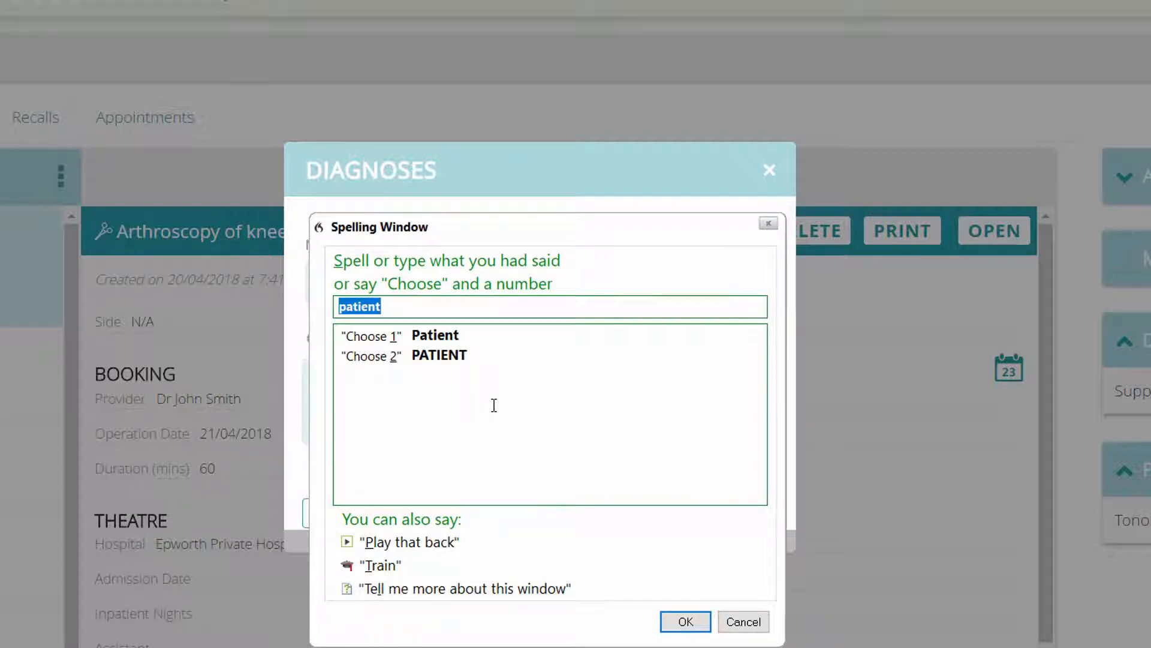
pyautogui.click(743, 621)
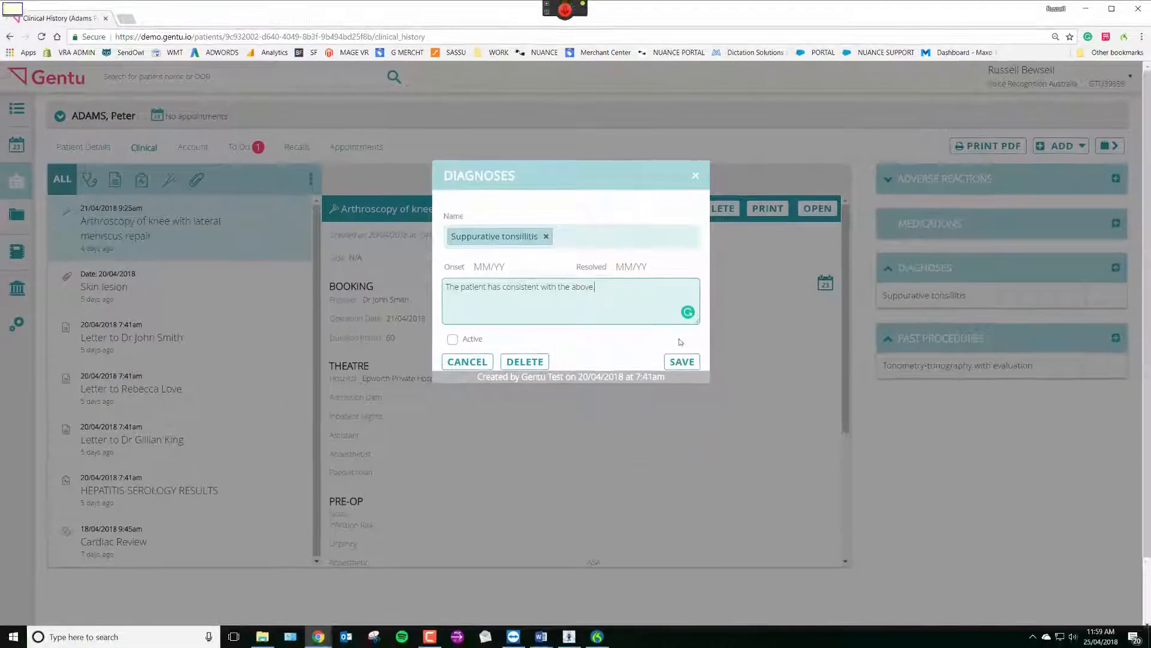
pyautogui.click(695, 175)
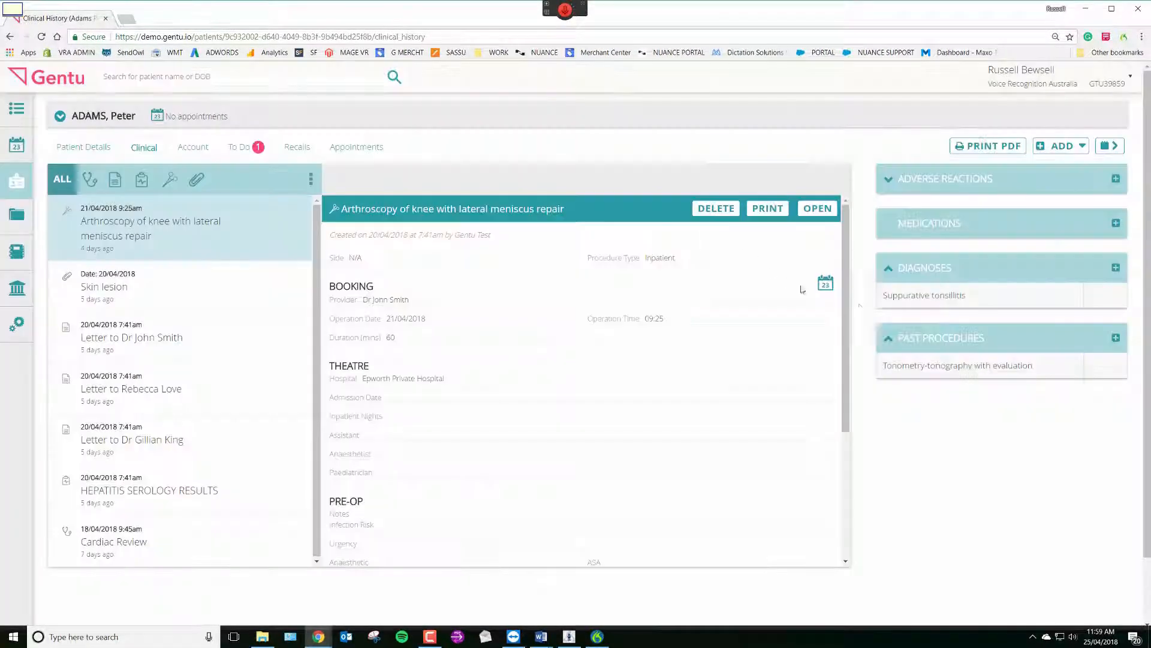
# - Open the Tonometry-tonography with evaluation past procedure and enter the note "We should be able to dictate directly into this note area as well."
pyautogui.click(946, 367)
pyautogui.click(520, 319)
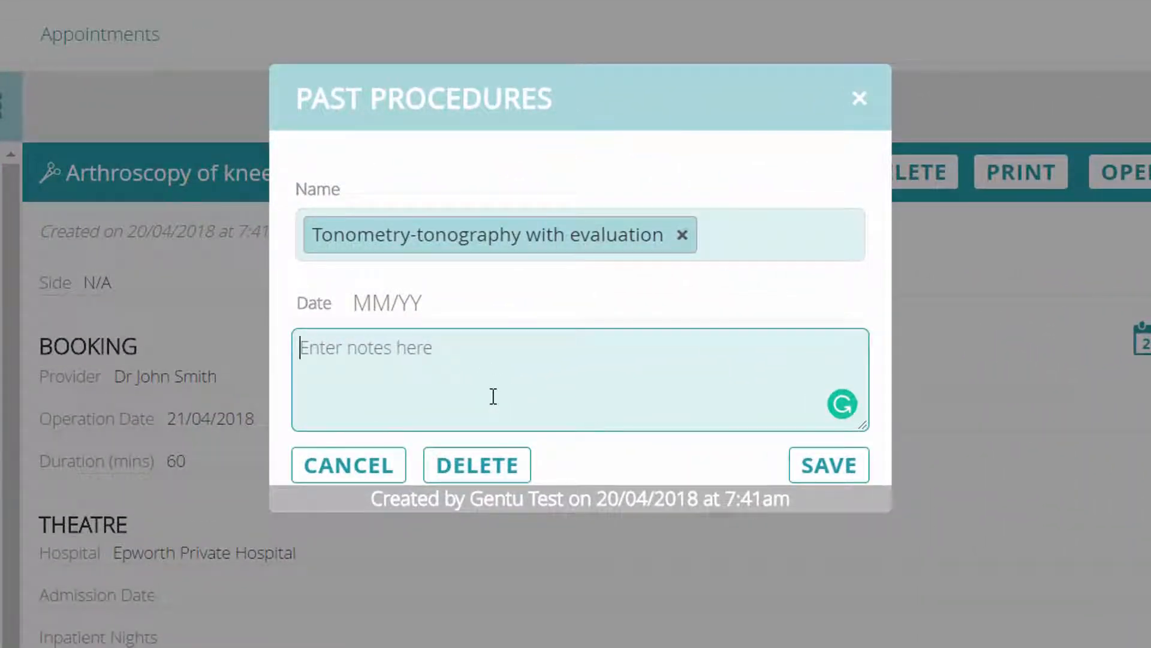
pyautogui.write('We should be able to dictate directly into this note area as well.')
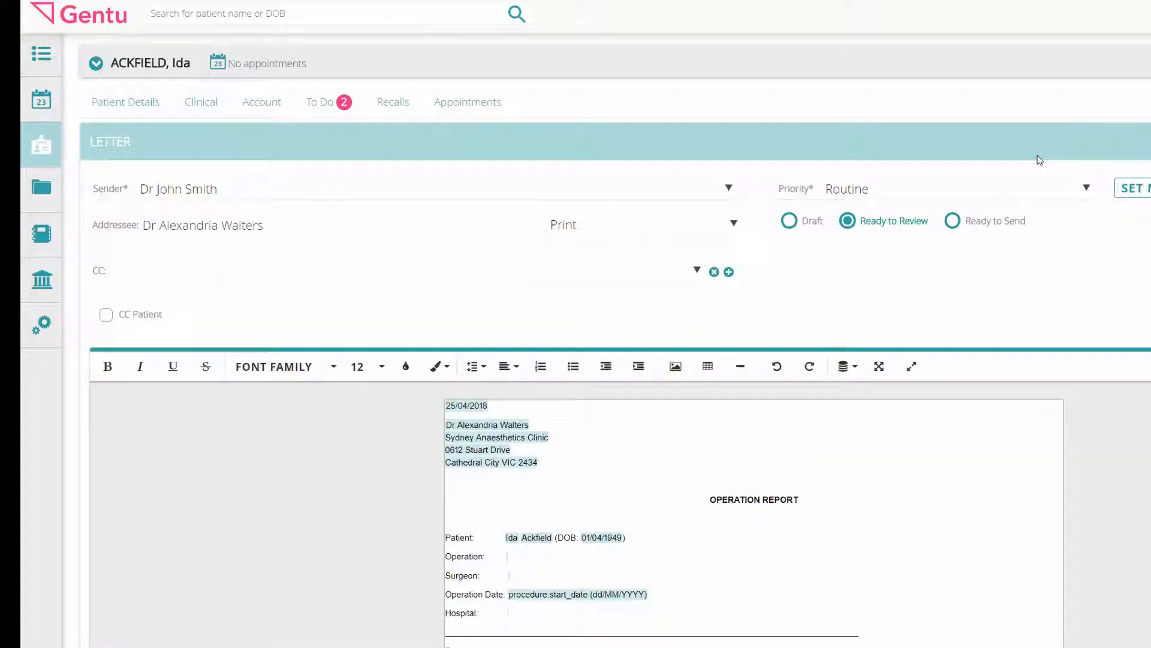
# - Record under Procedure in the operation report: 2 g of IV Ancef, IV piggyback, given beforehand, and transfer from OR stretcher onto operating table without complication
pyautogui.scroll(-4, 1031, 496)
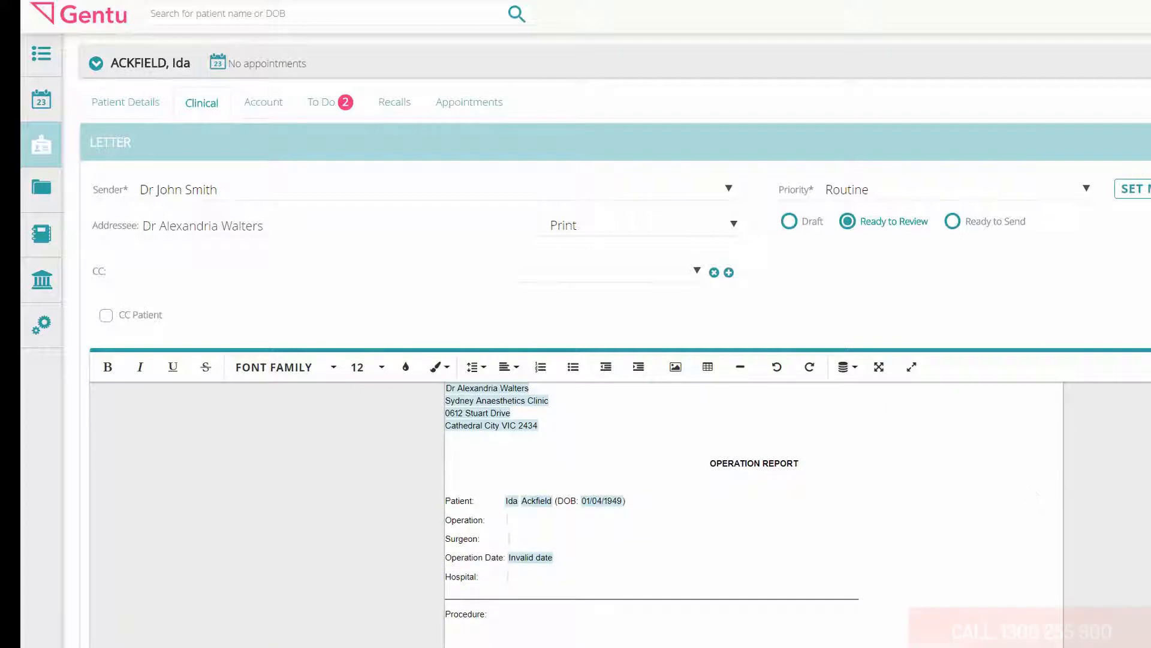
pyautogui.scroll(-2, 951, 447)
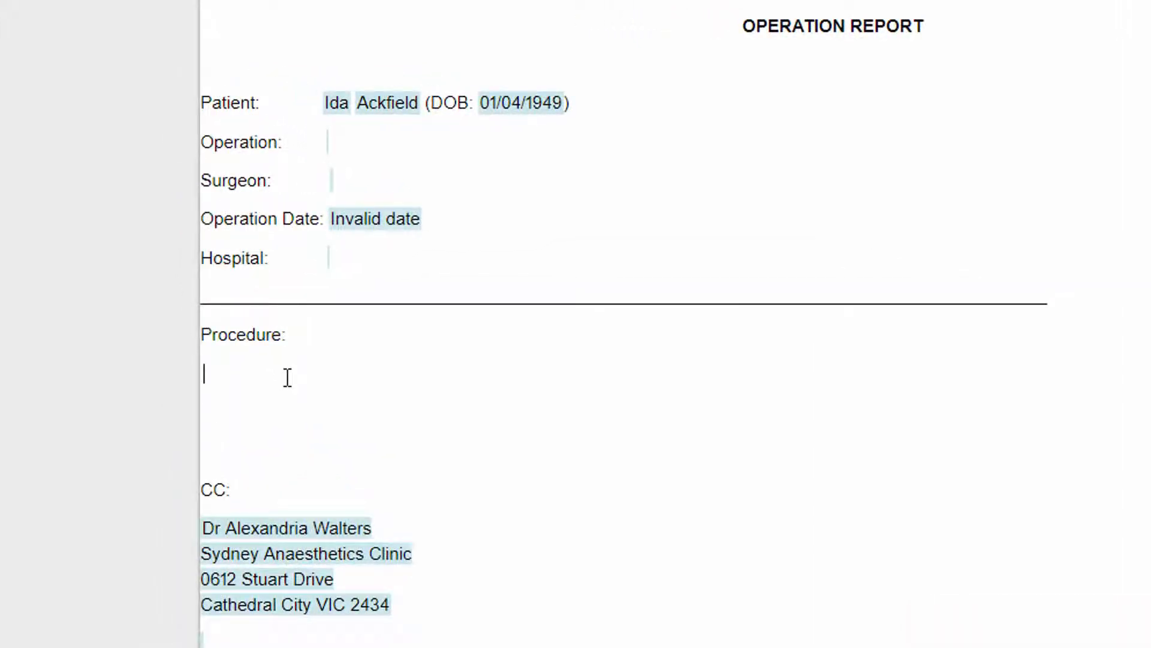
pyautogui.write('The patient was given 2 g of IV Ancef, IV piggyback, prior to coming back to the operating room.')
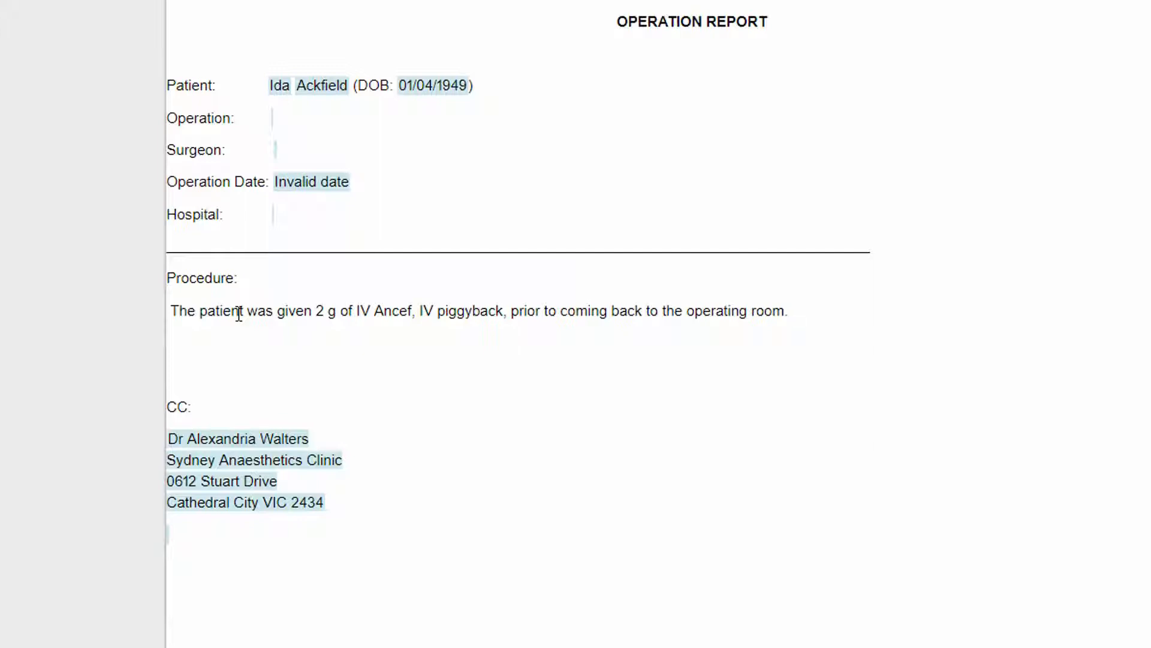
pyautogui.write('Once he was back, he was transferred from the OR stretcher onto the operating table without complication.')
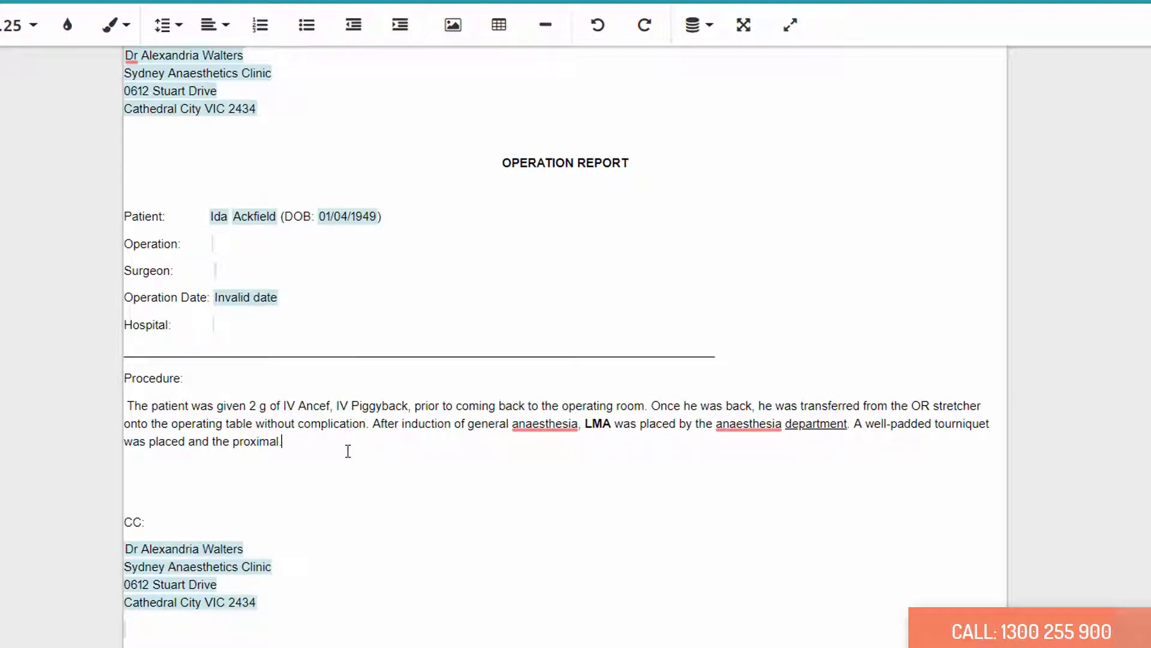
# - Start a new line after the Procedure paragraph and format the section as a numbered list, switching it to a bulleted list
pyautogui.press('Return')
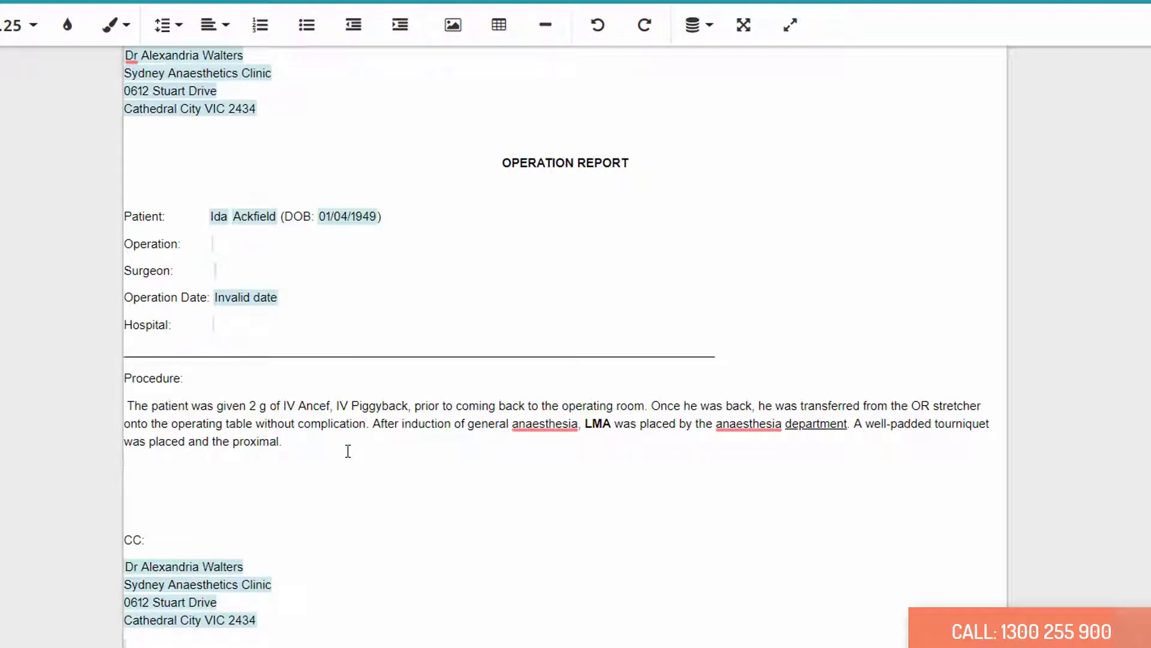
pyautogui.hotkey('ctrl', 'shift', '7')
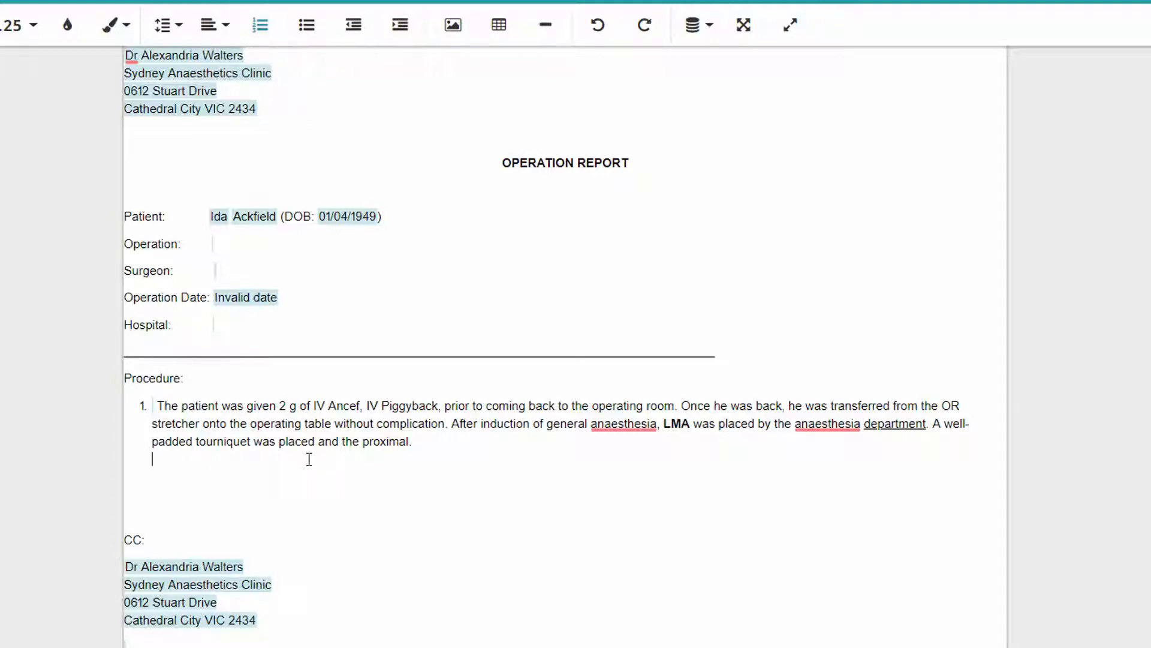
pyautogui.hotkey('ctrl', 'shift', '8')
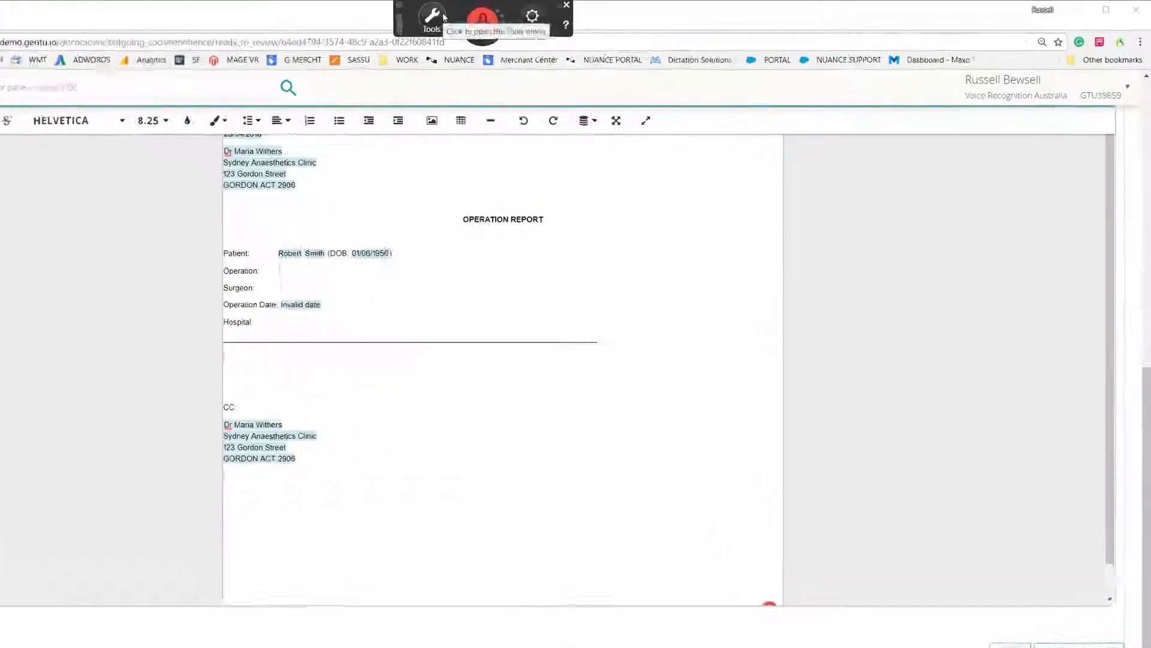
# - Open Dragon's vocabulary management, examine the base specialty vocabularies offered for a new vocabulary, and close it without creating one
pyautogui.click(529, 12)
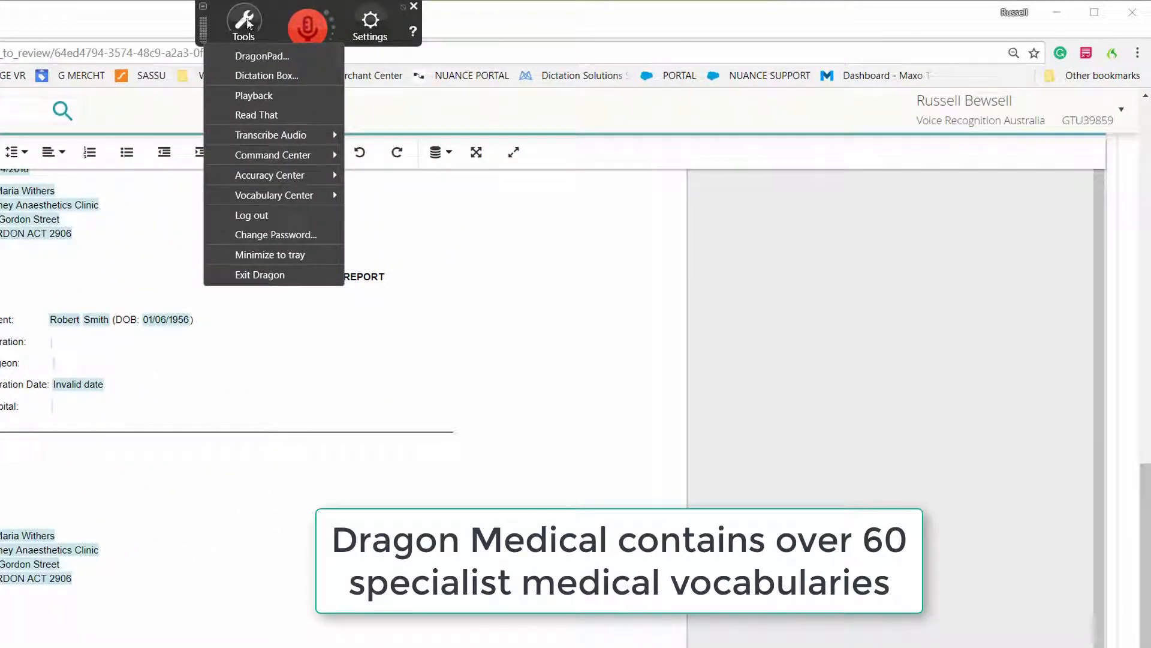
pyautogui.moveTo(277, 198)
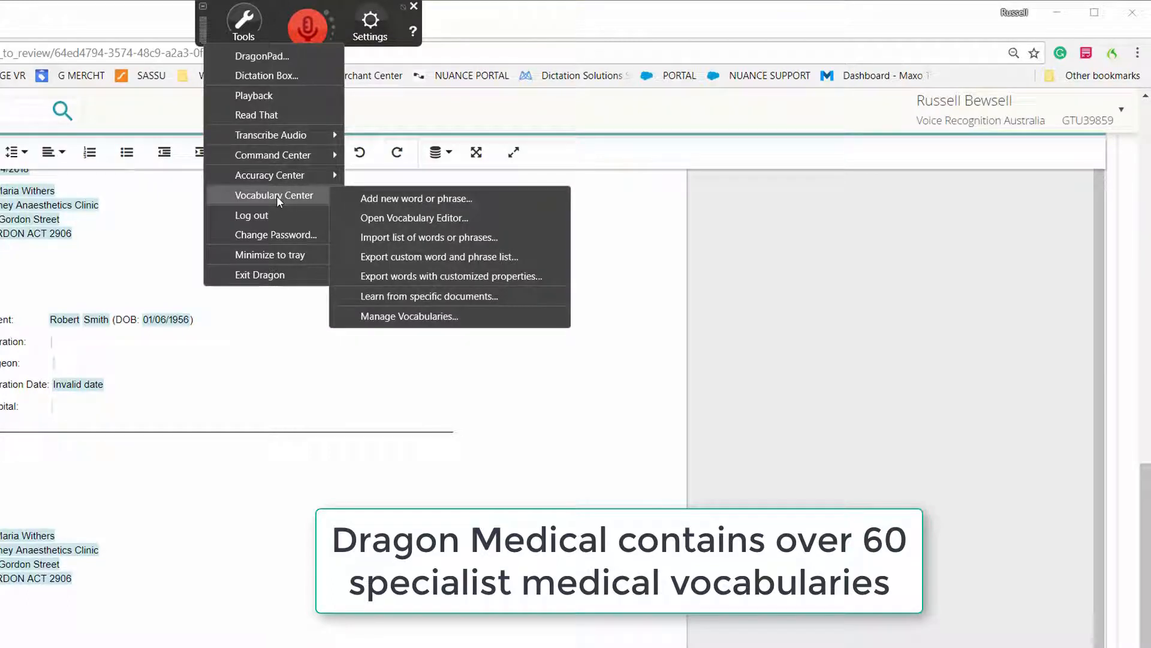
pyautogui.click(384, 316)
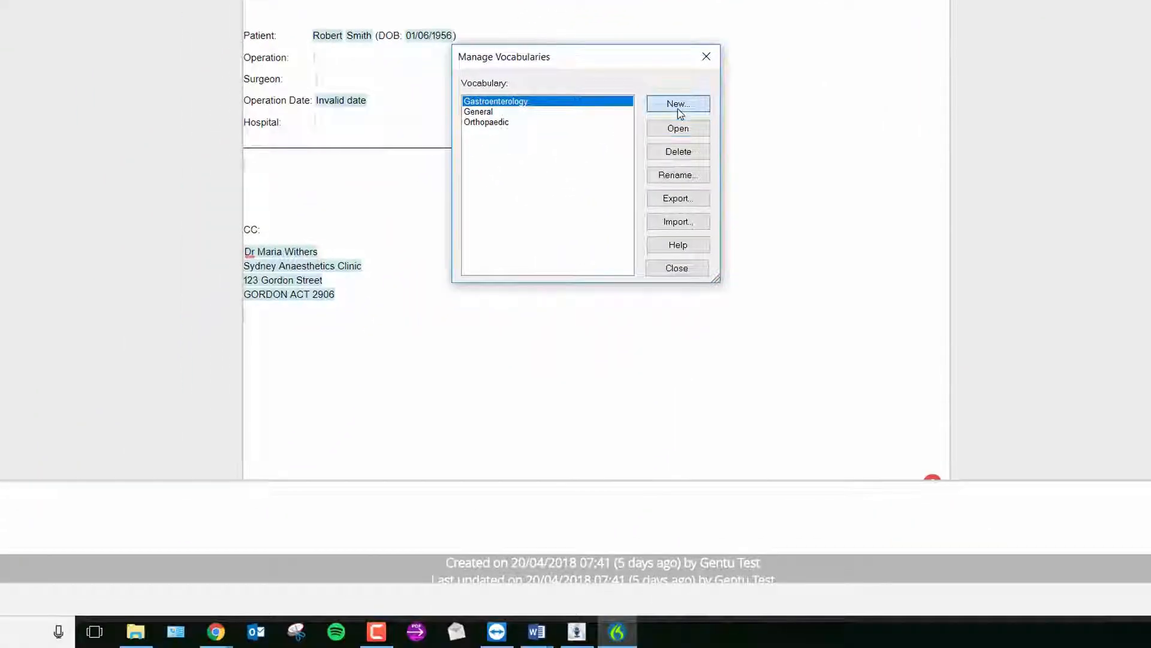
pyautogui.click(416, 389)
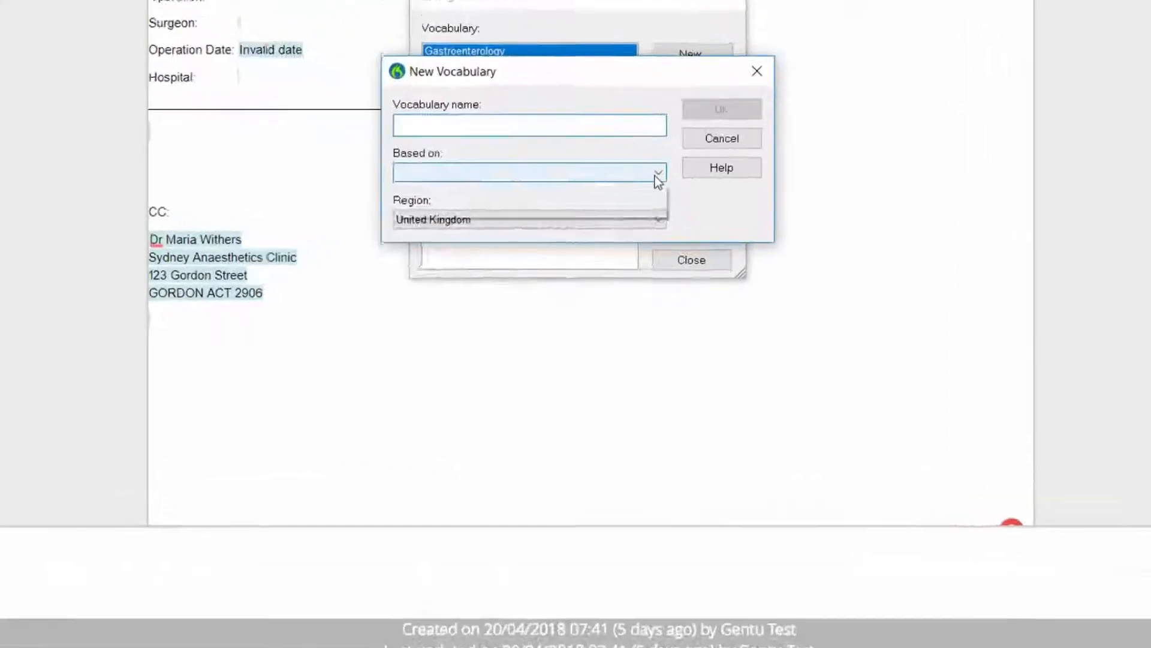
pyautogui.click(650, 198)
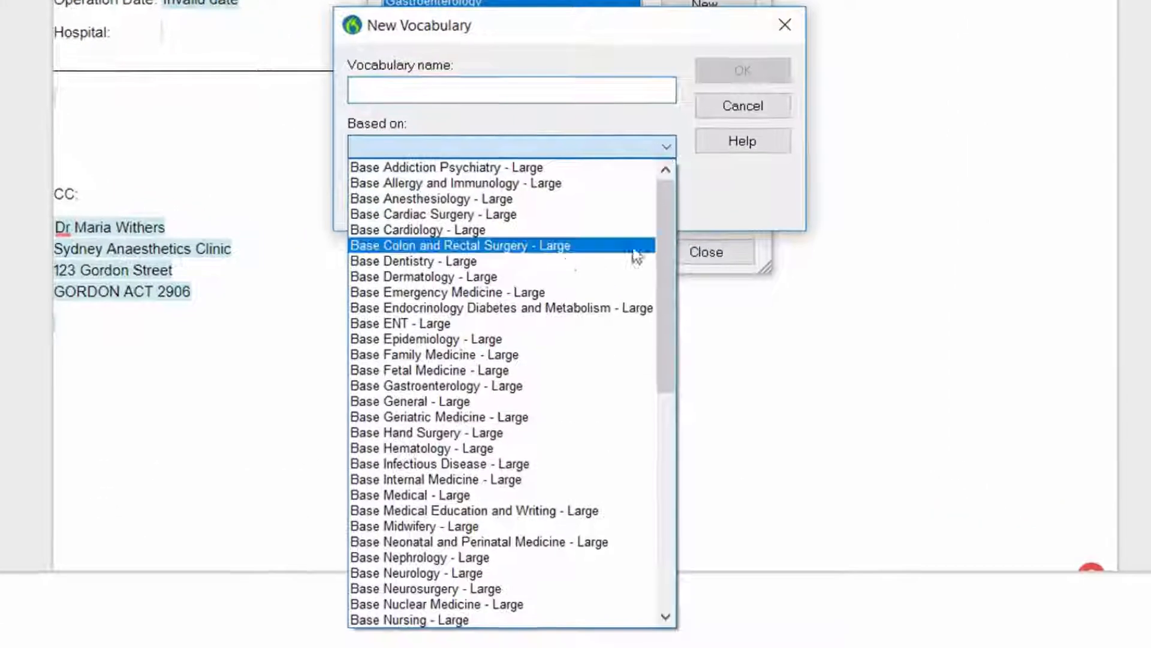
pyautogui.moveTo(671, 256)
pyautogui.mouseDown()
pyautogui.moveTo(660, 539)
pyautogui.moveTo(676, 390)
pyautogui.moveTo(670, 239)
pyautogui.mouseUp()
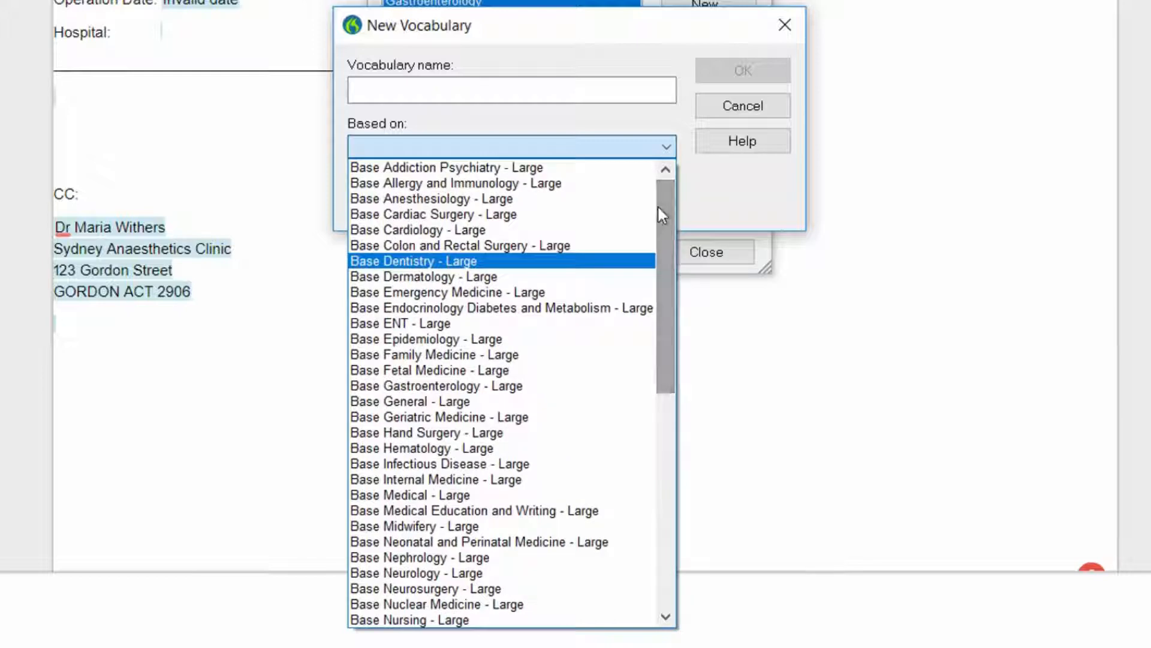
pyautogui.click(719, 193)
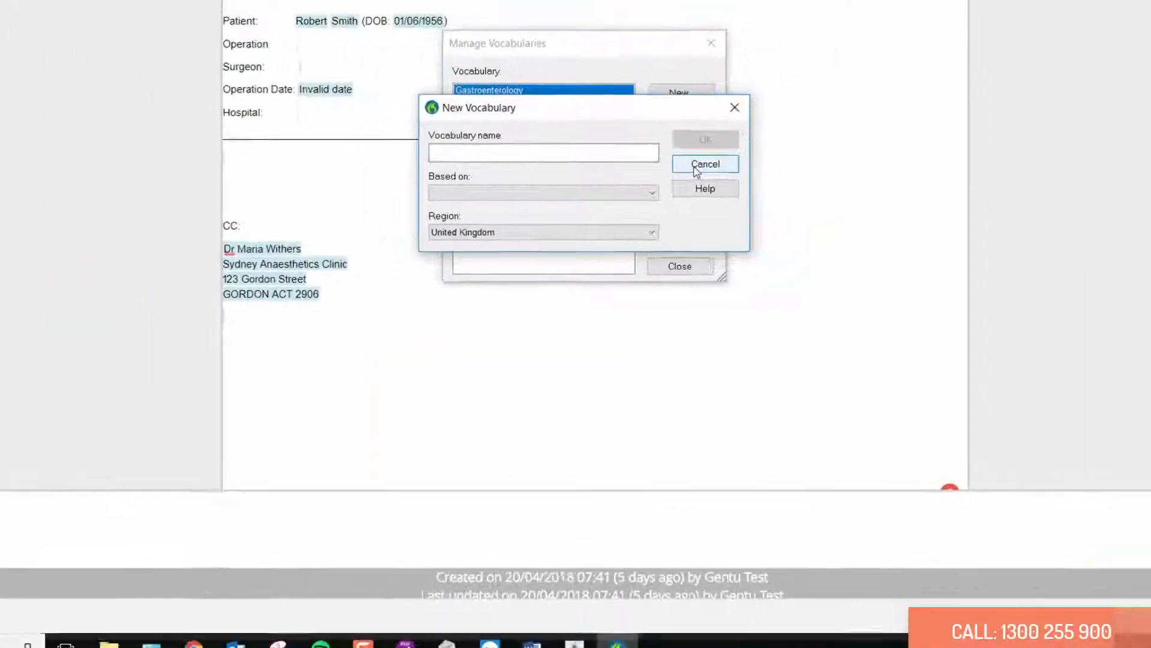
pyautogui.click(732, 112)
pyautogui.click(664, 130)
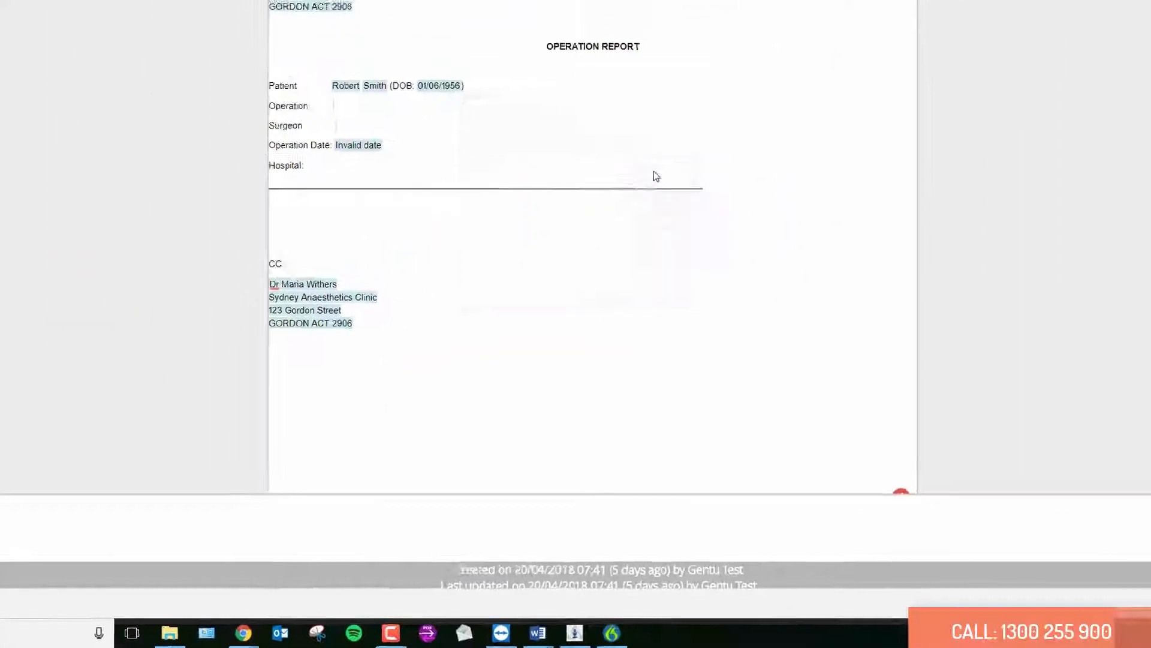
# - Insert the procedure template in the operation report and fill Indication with "Patient with altered bowel habit with intermittent constipation with lower abdominal pain."
pyautogui.click(367, 312)
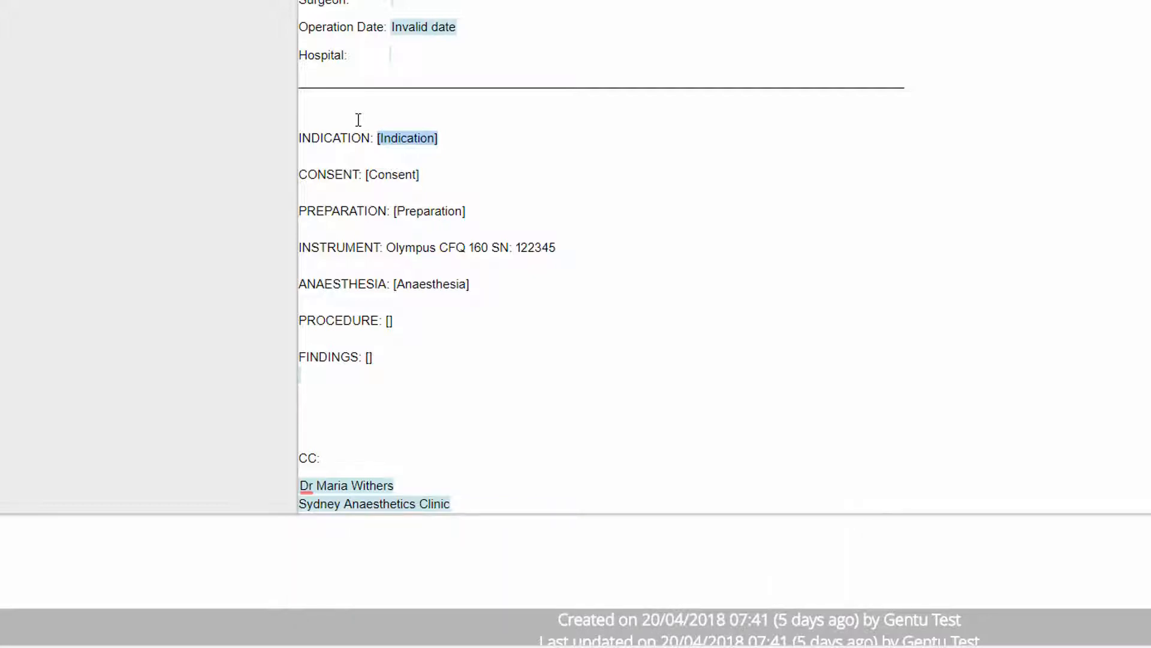
pyautogui.write('Patient with altered bowel habit with intermittent constipation with lower abdominal pain')
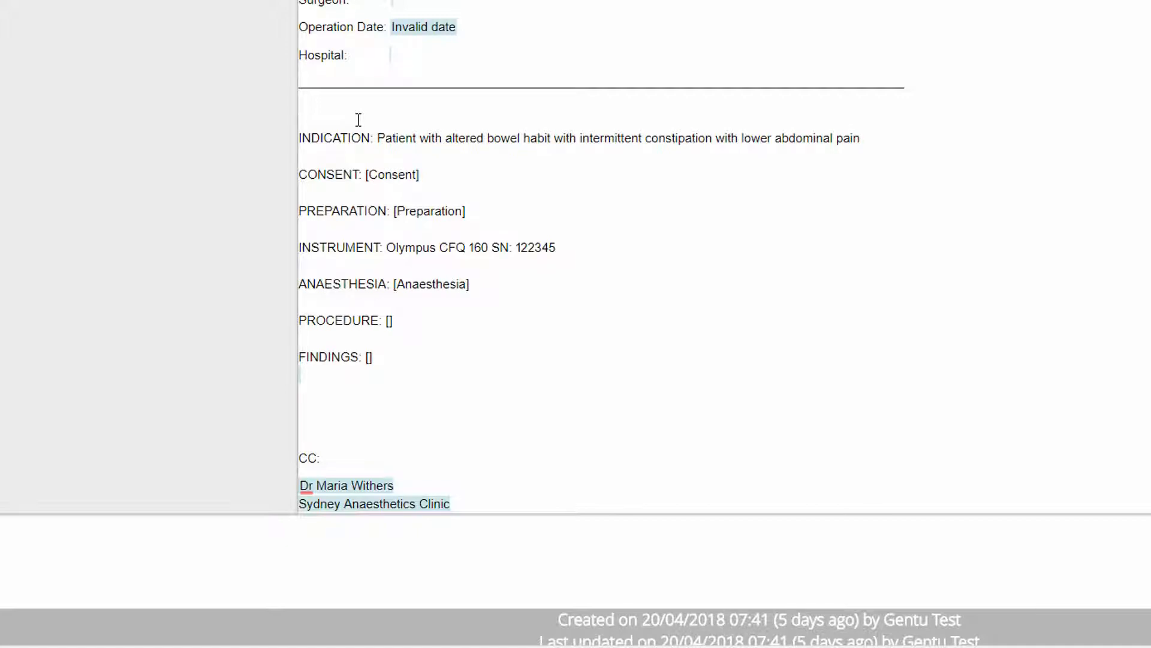
pyautogui.write('.')
# - Fill Consent with "Informed consent was obtained from the patient after providing any opportunity for questions." and Preparation with "EKG pulse, blood pressure and oxygen saturation monitored."
pyautogui.press('Tab')
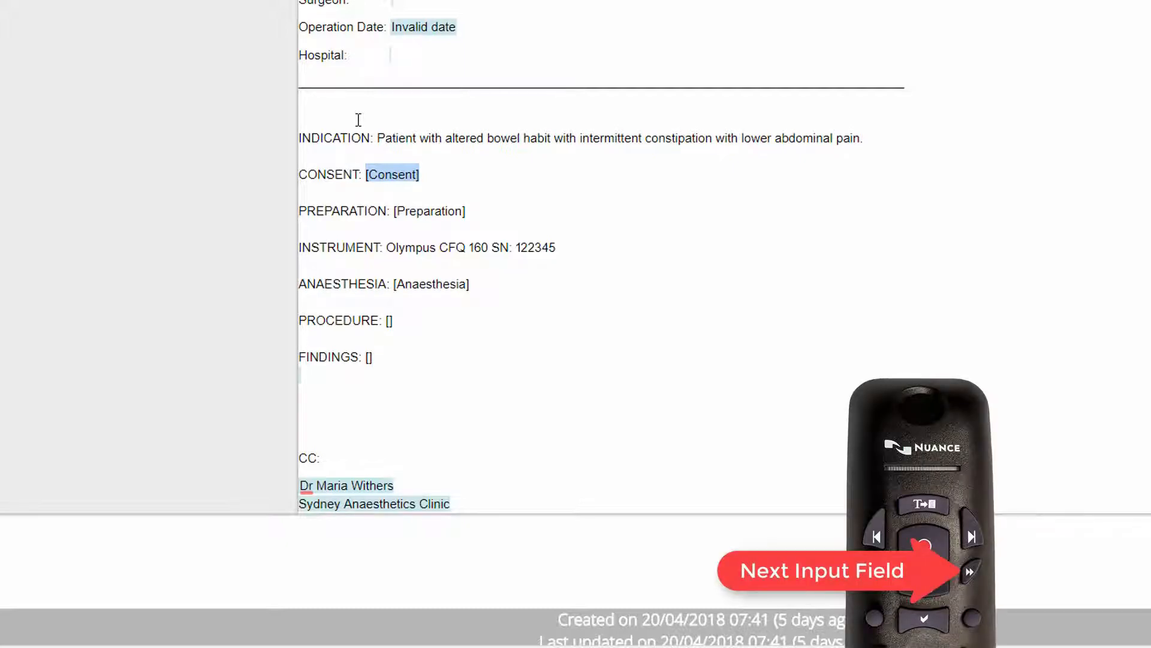
pyautogui.write('Informed consent was obtained from the patient after providing any opportunity for questions.')
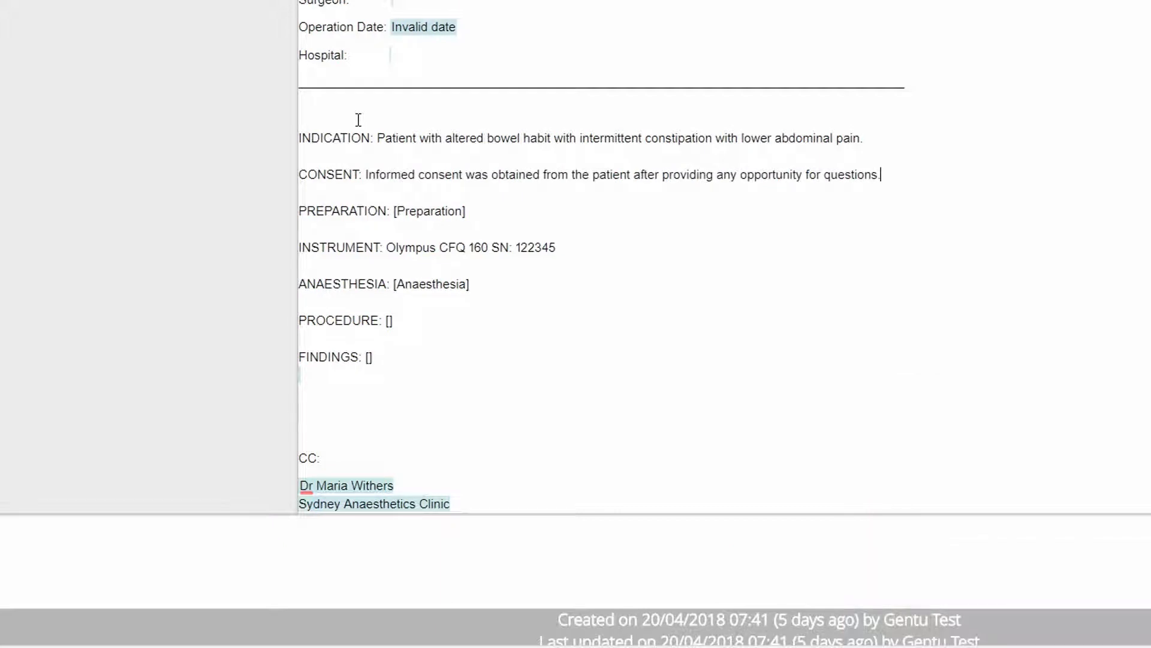
pyautogui.press('Tab')
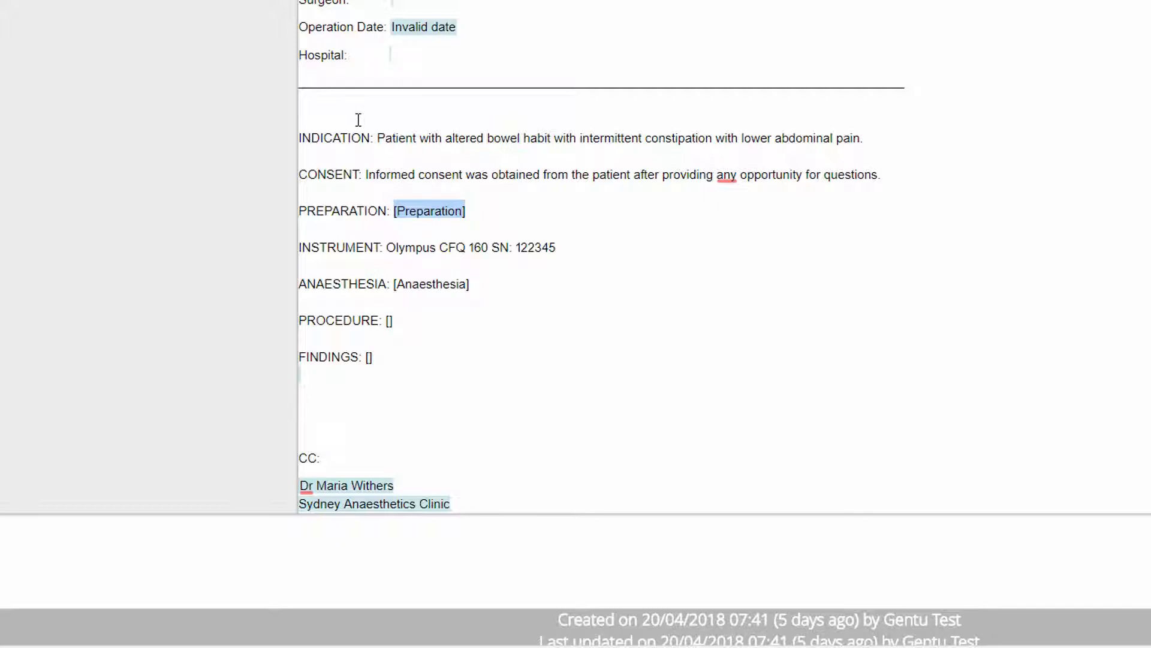
pyautogui.write('EKG pulse, blood pressure and oxygen saturation monitored.')
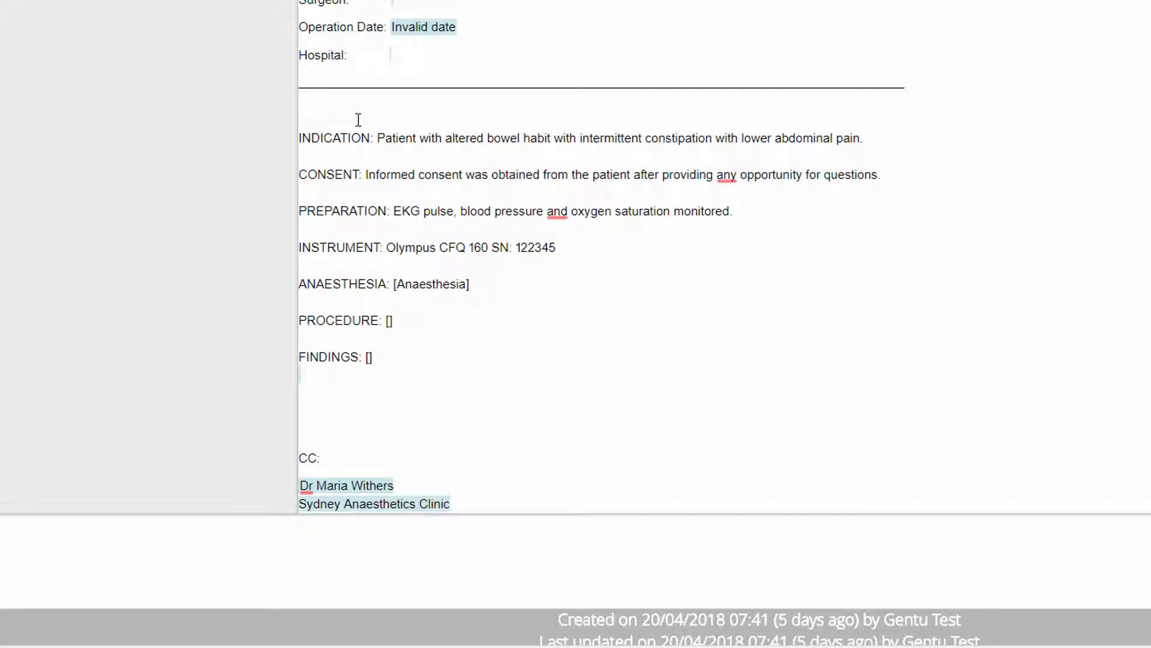
# - Fill Anaesthesia with "As per anaesthesia" and Procedure with "After placing the patient in the left lateral", and advance to the Findings field
pyautogui.press('Tab')
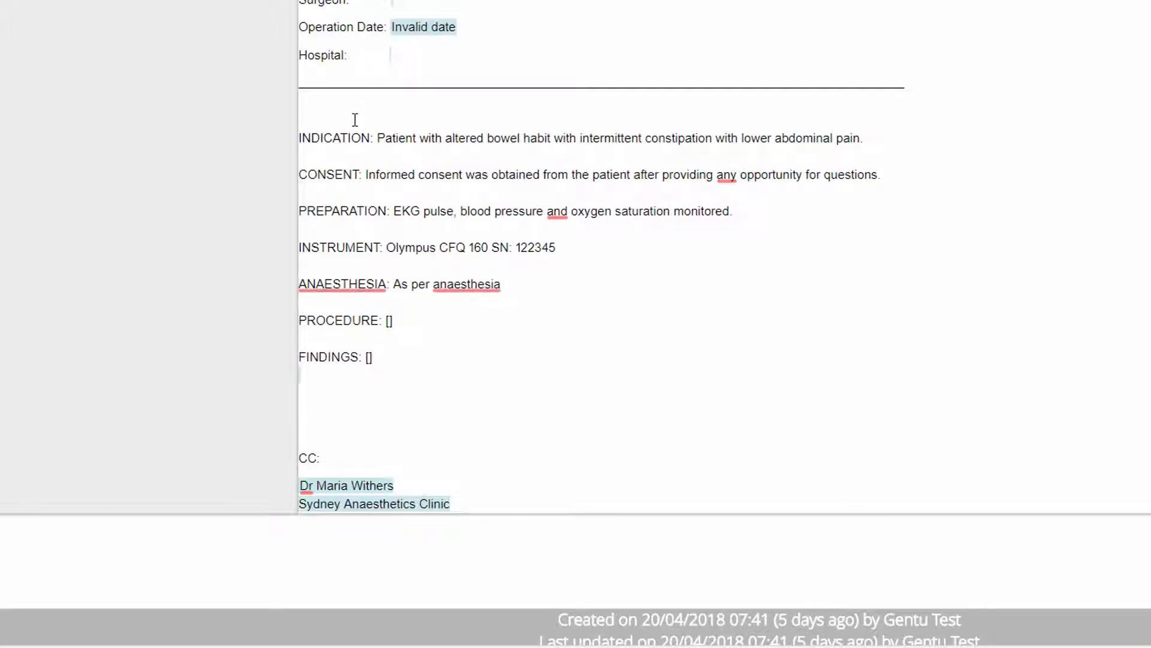
pyautogui.press('Tab')
pyautogui.write('After placing the patient in the left lateral')
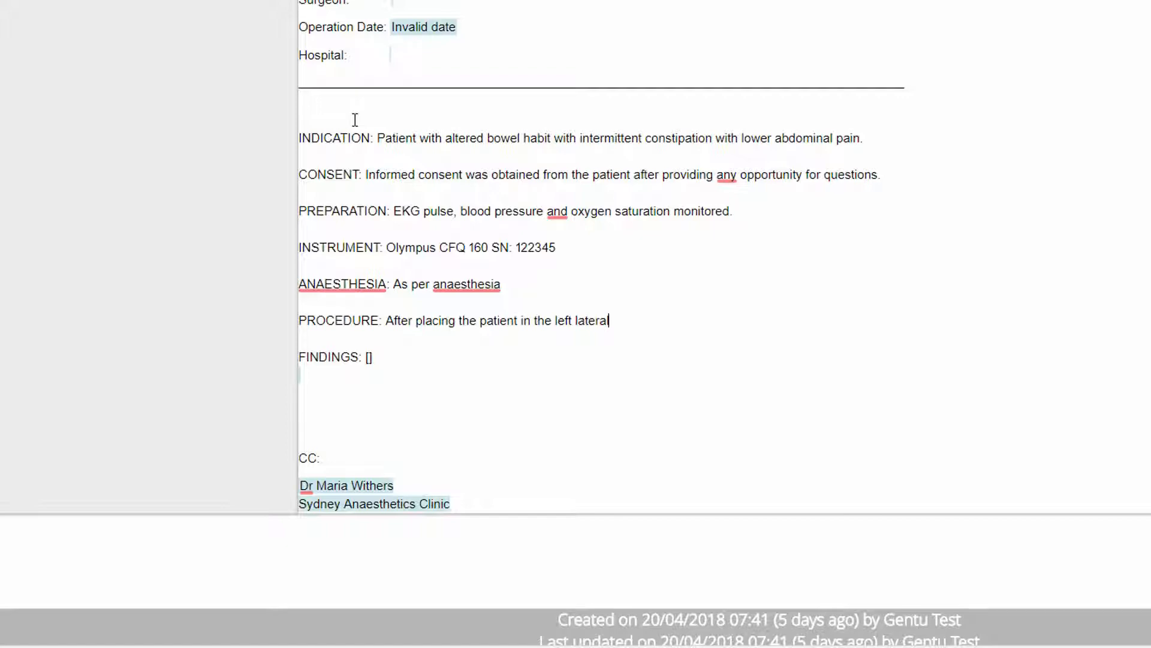
pyautogui.press('Tab')
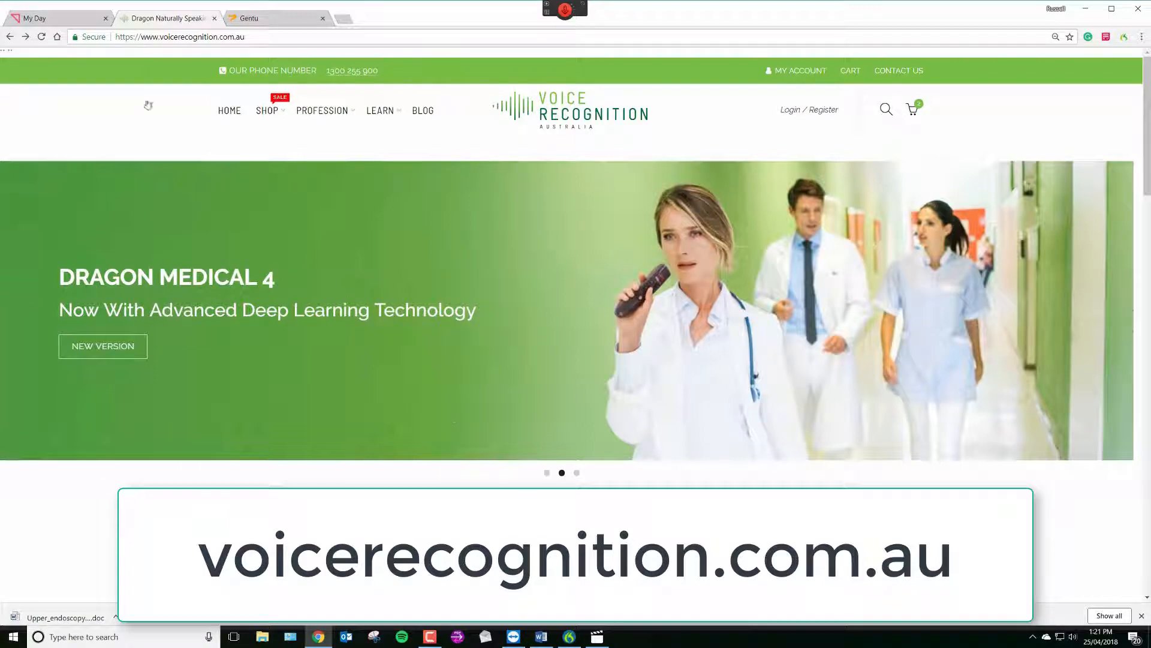
# - View Gentu's My Day page, the Voice Recognition Australia website and the Genie Solutions Gentu product page
pyautogui.click(51, 15)
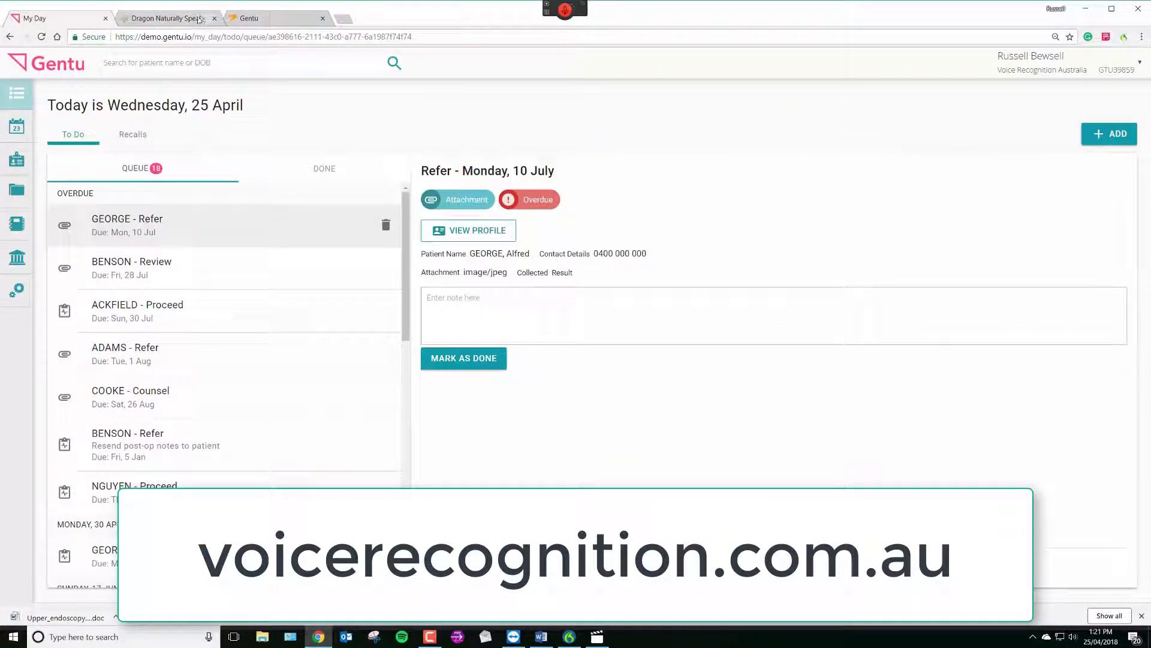
pyautogui.click(193, 17)
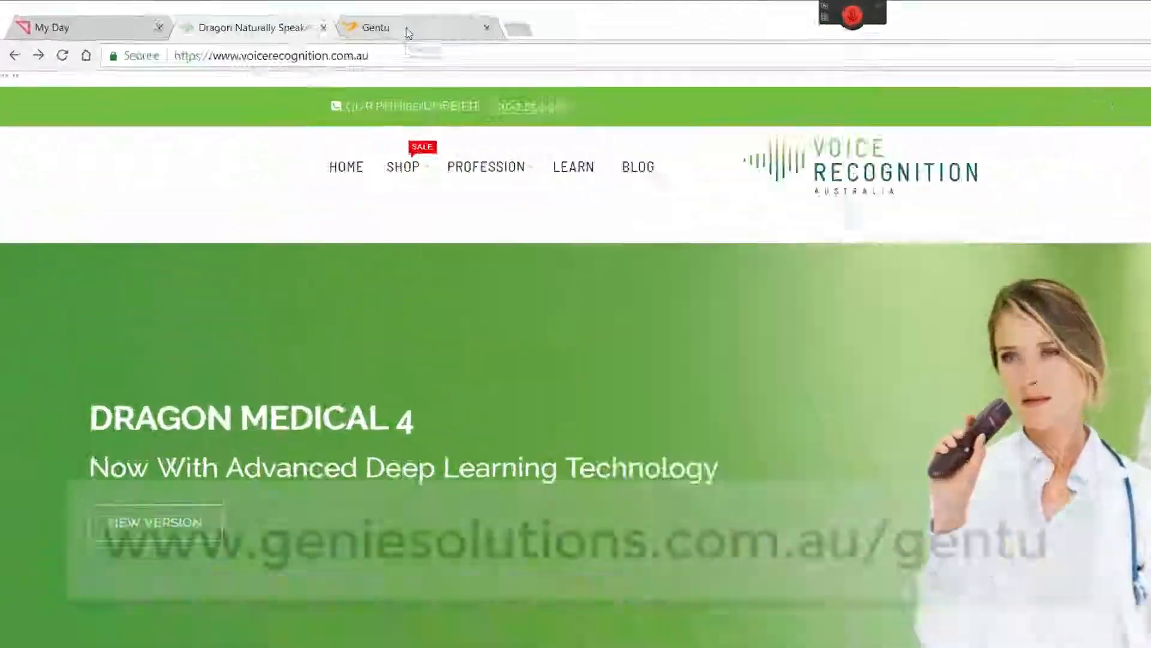
pyautogui.click(407, 32)
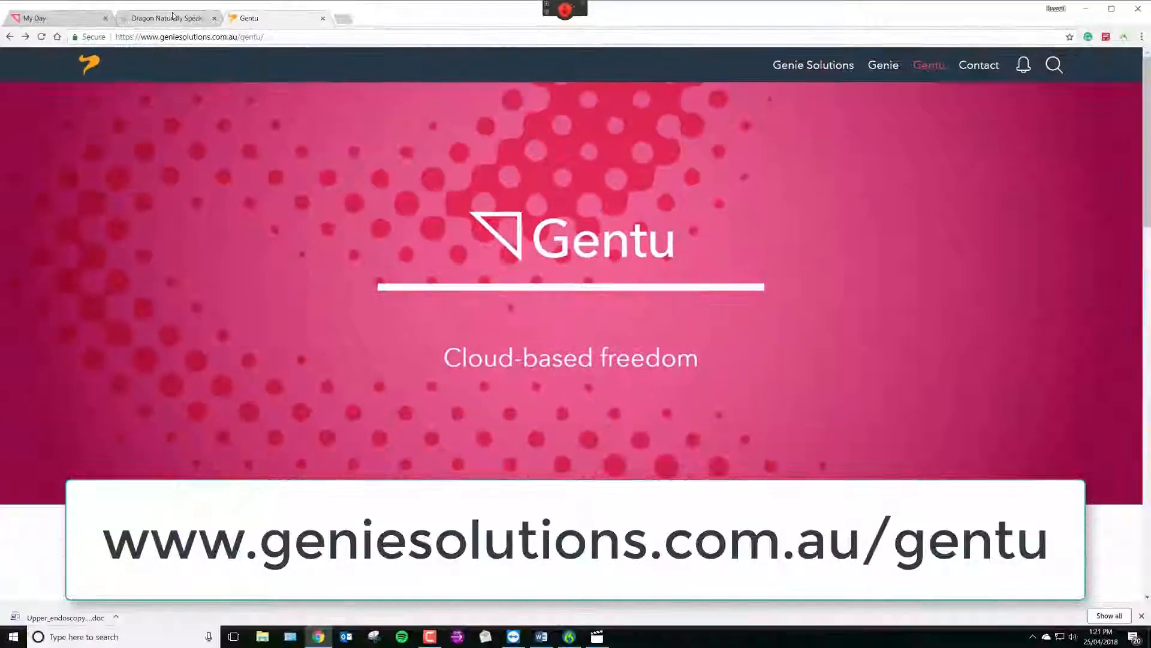
pyautogui.click(539, 51)
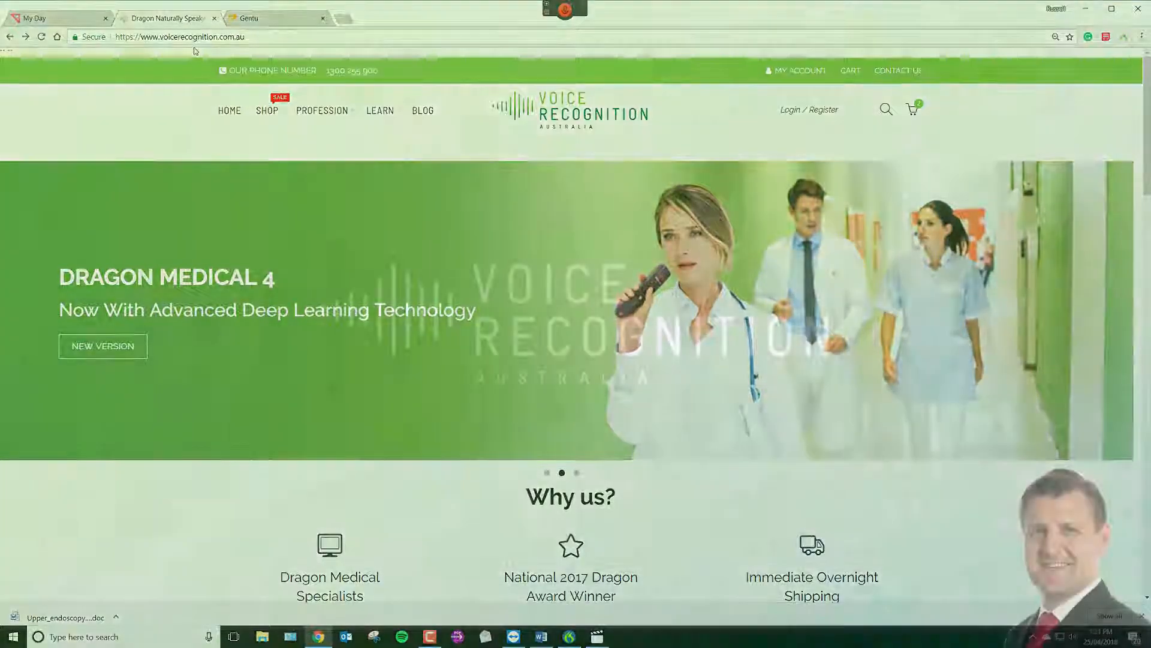